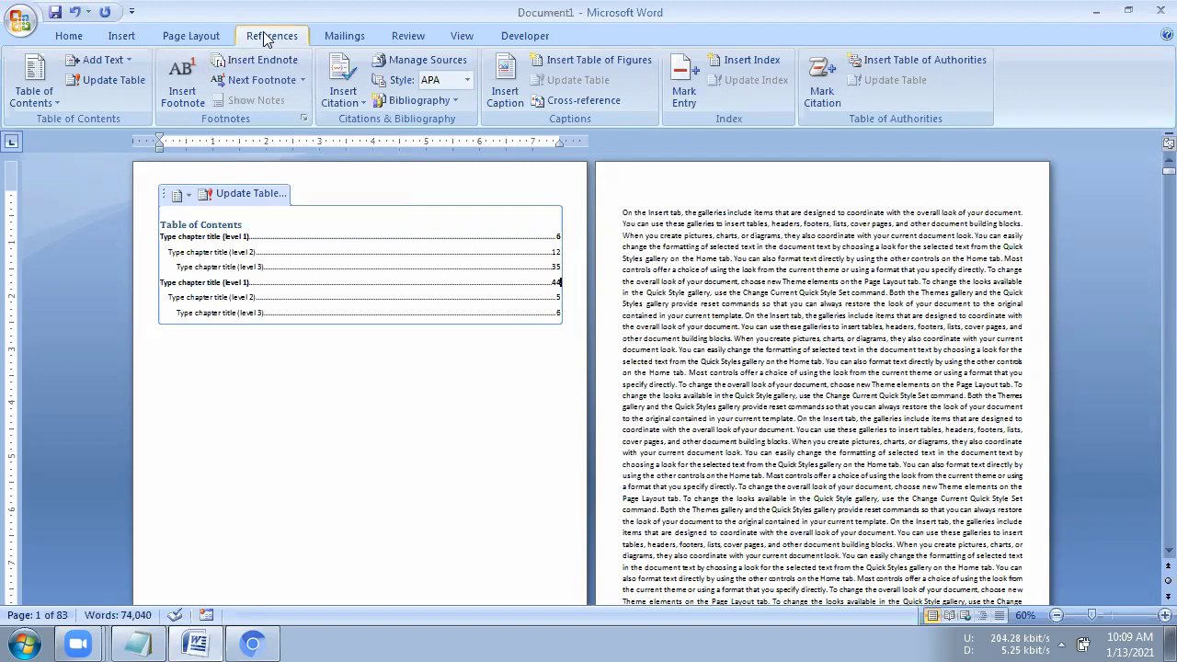
- Browse the document and preview the Table of Contents style choices without changing anything
click(632, 205)
scroll(635, 230, down, 2)
scroll(639, 246, down, 3)
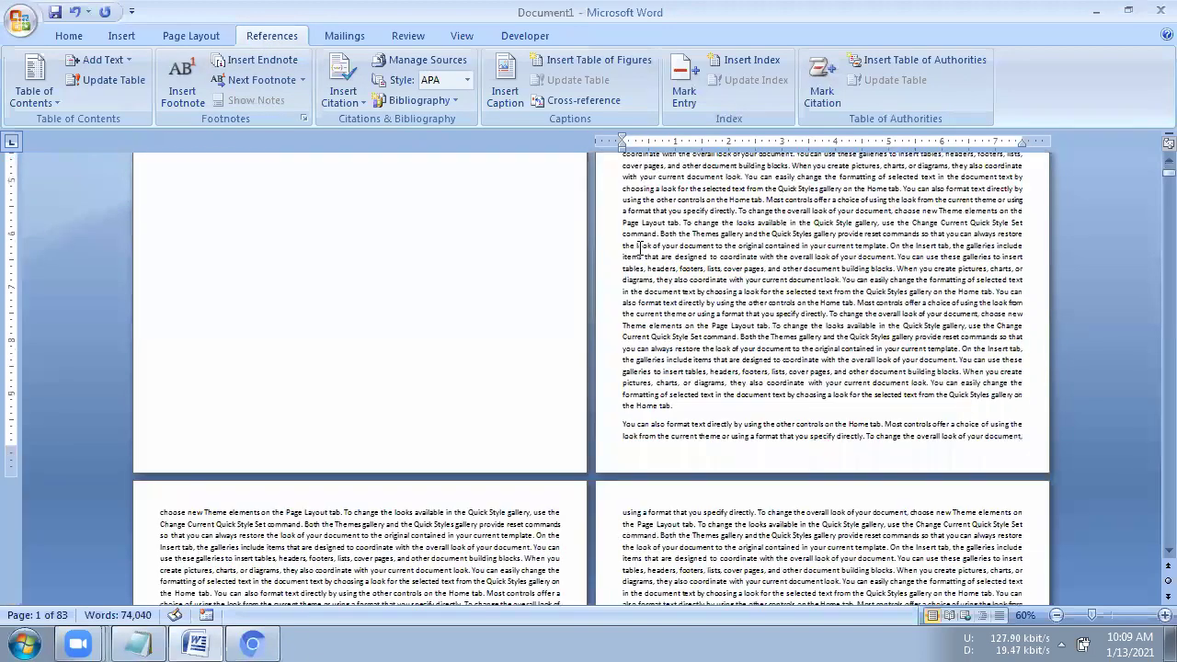
scroll(626, 271, down, 5)
scroll(622, 283, down, 3)
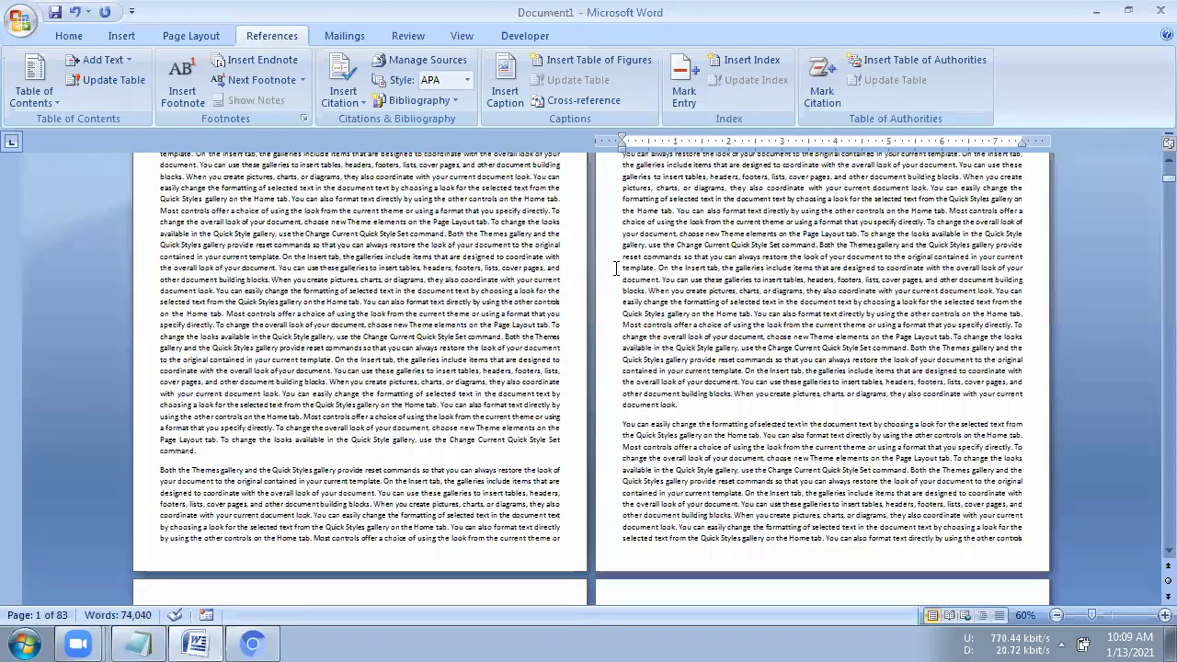
scroll(296, 194, up, 10)
scroll(296, 194, up, 2)
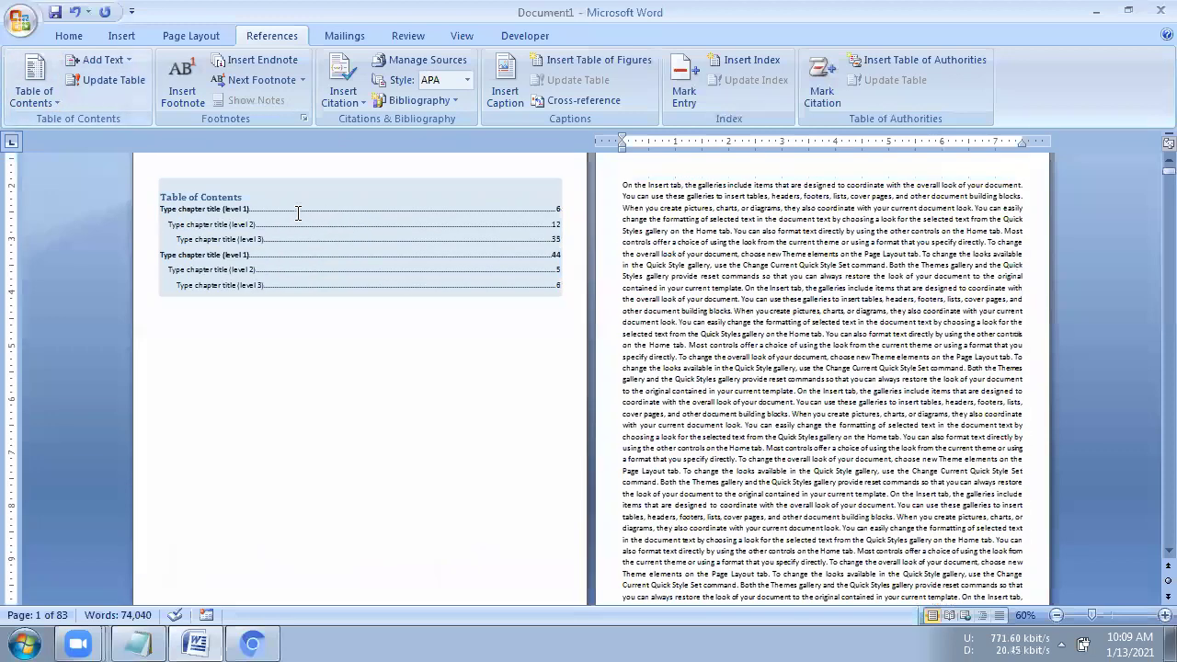
click(51, 103)
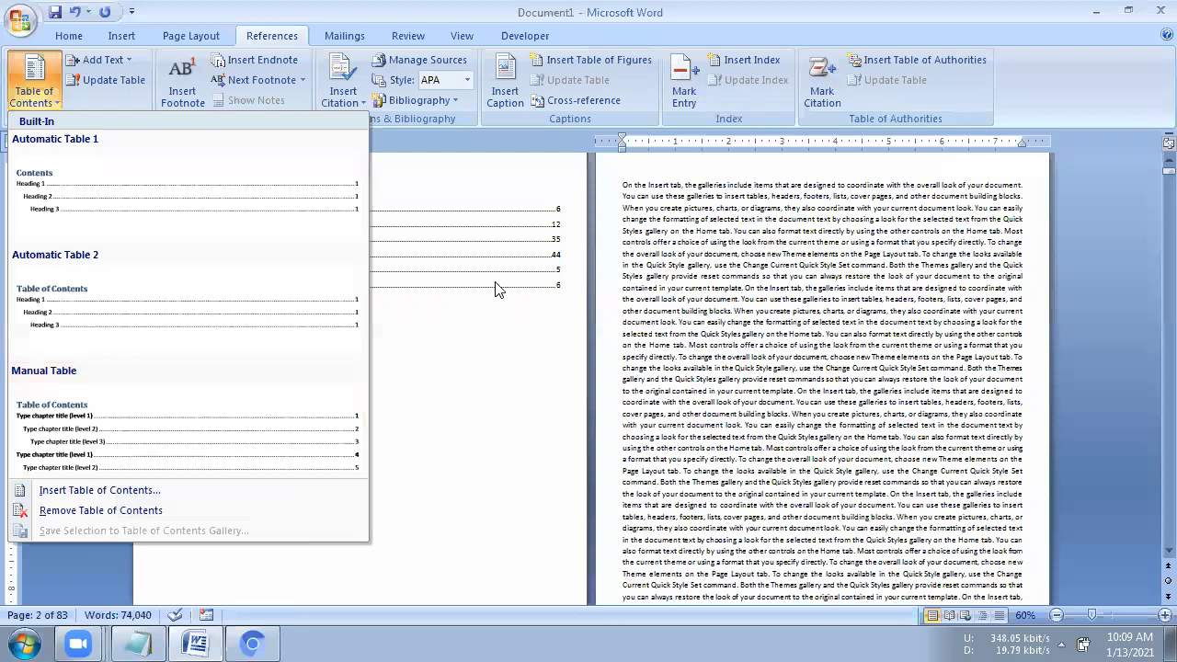
click(540, 261)
- Change the second level-2 TOC entry's page number from 5 to 55
click(557, 271)
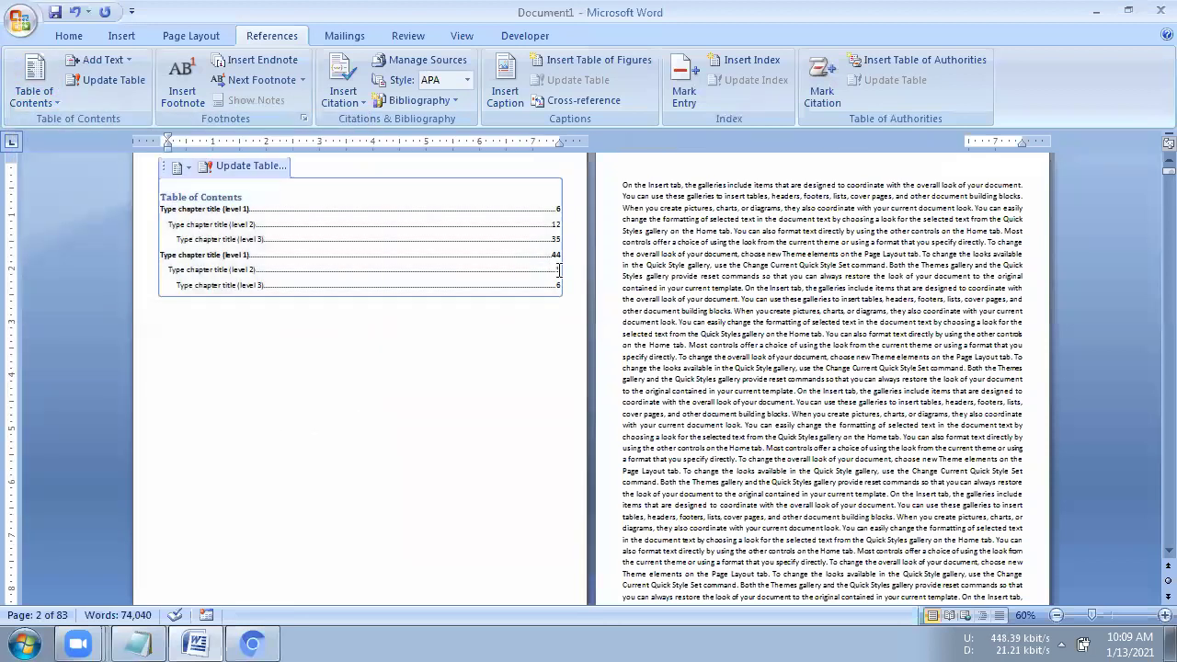
key(Down)
text(5)
click(474, 253)
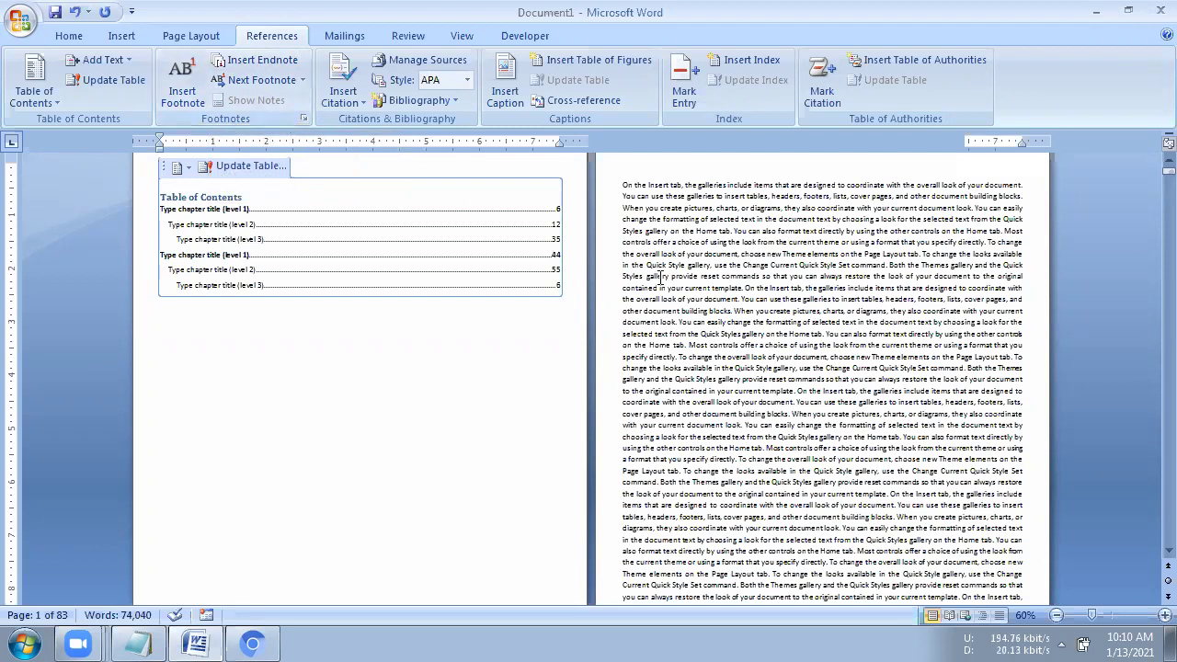
scroll(660, 278, up, 1)
- Zoom page 2's body text to 100% and select the word 'galleries' in the first line
click(622, 213)
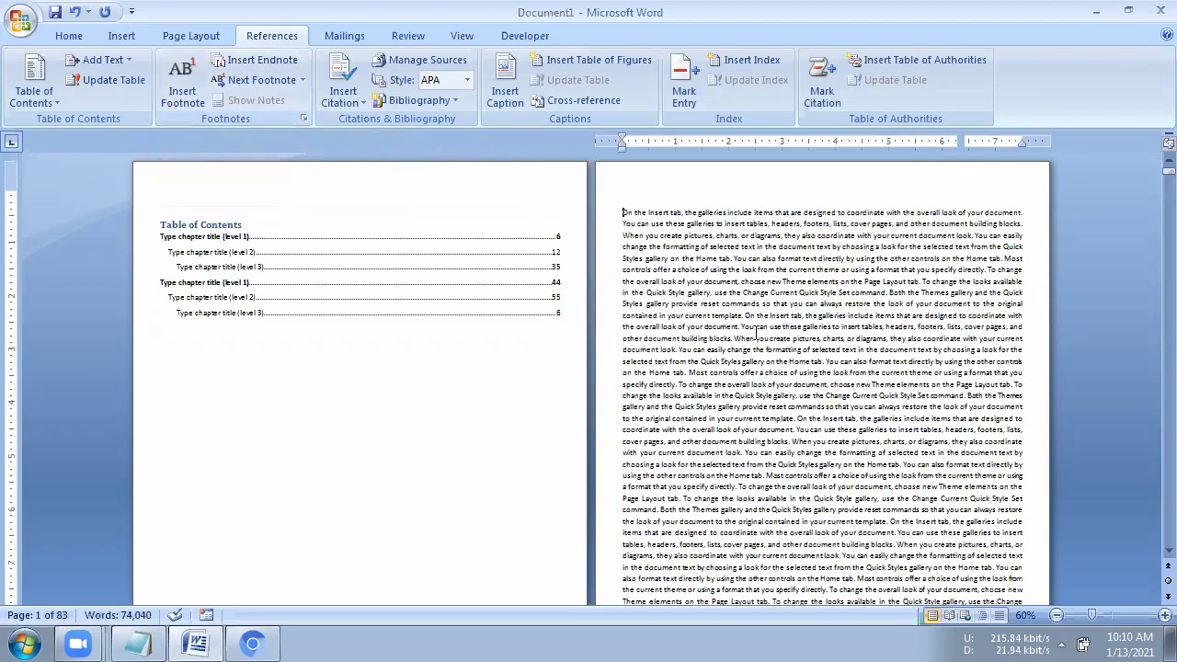
click(1154, 620)
click(1154, 621)
click(1154, 621)
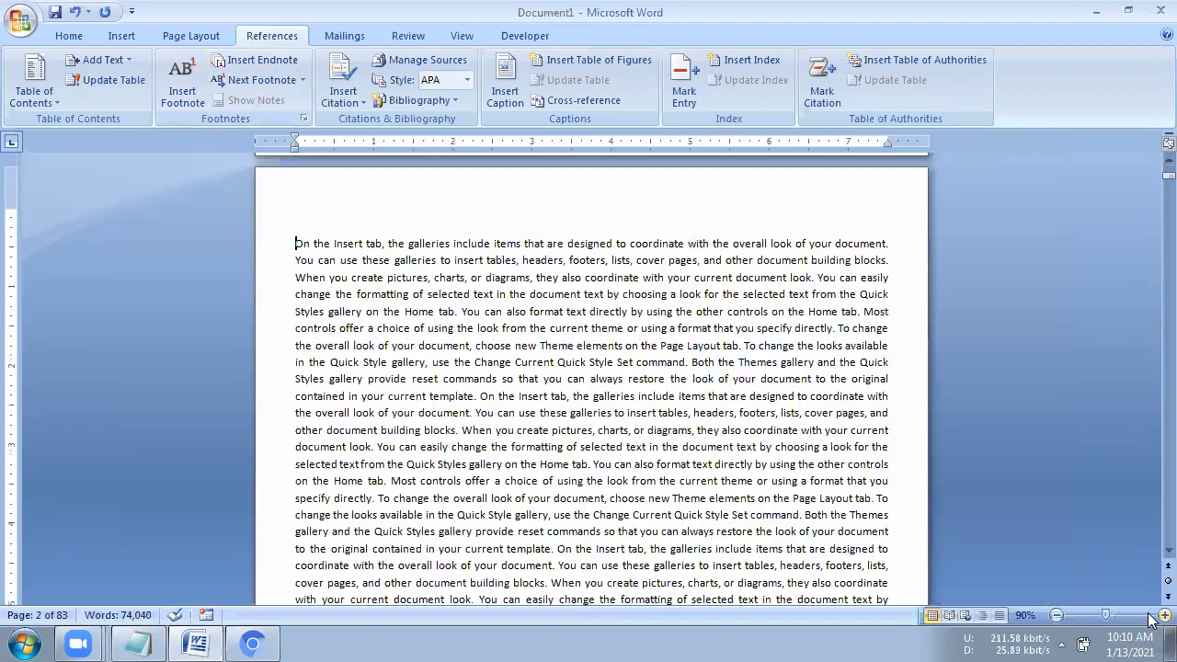
click(1154, 620)
scroll(816, 471, up, 5)
scroll(817, 471, up, 10)
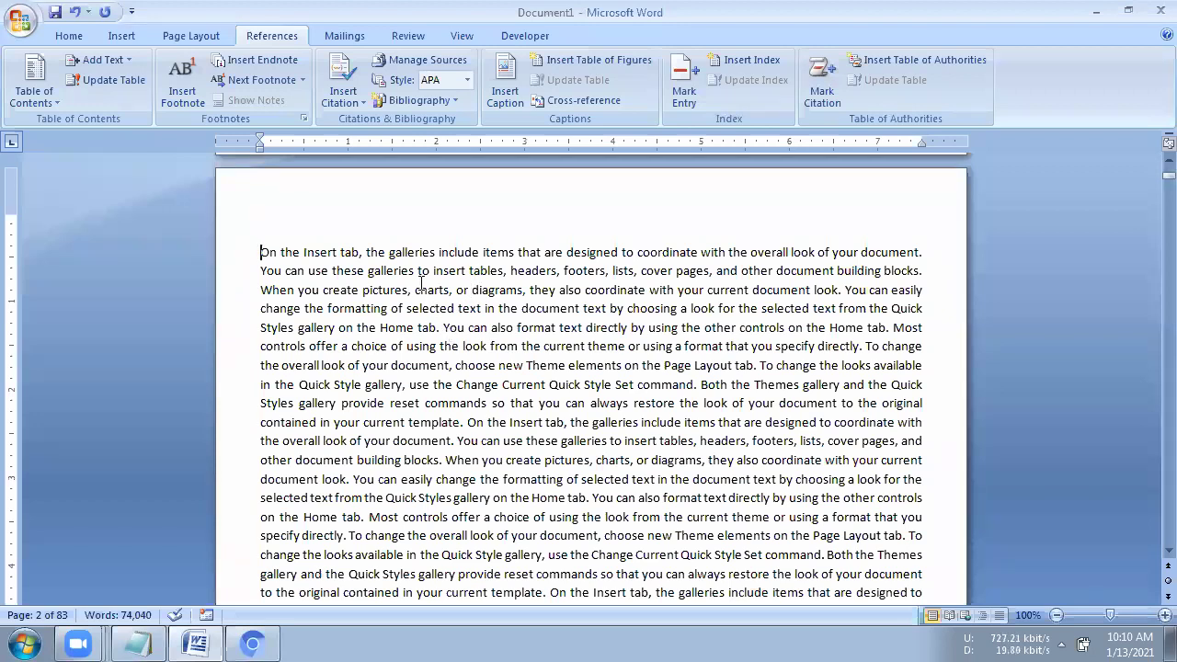
drag(389, 252, 435, 257)
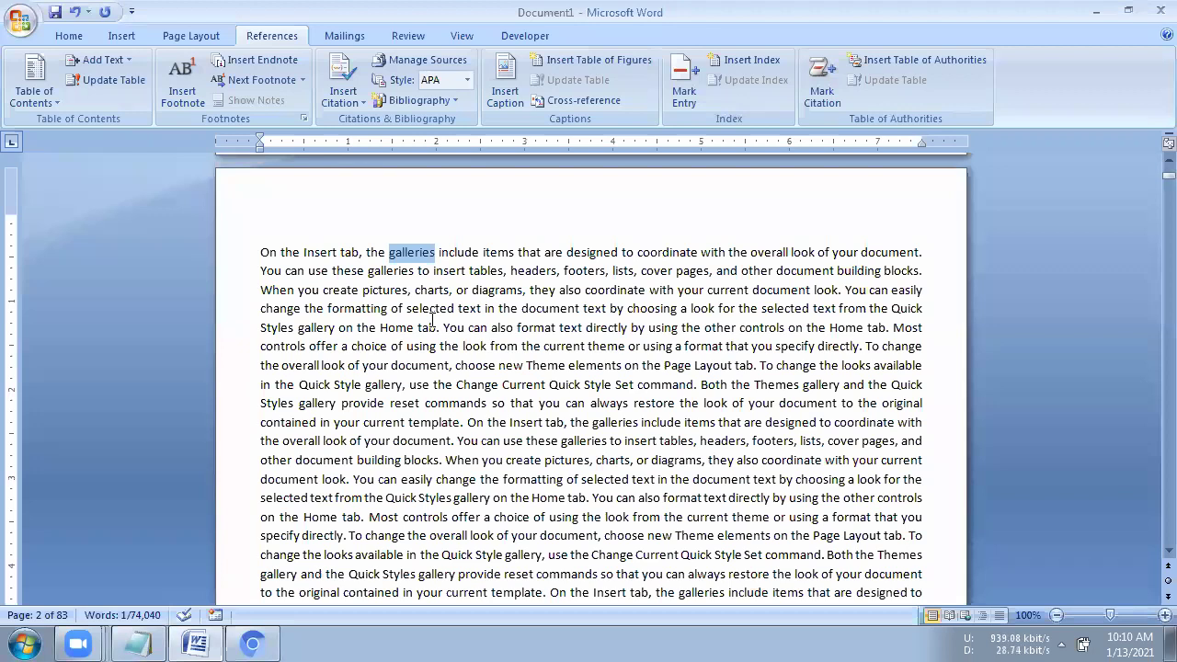
- Type COVID-19 over 'galleries' and select the new word
text(COVID)
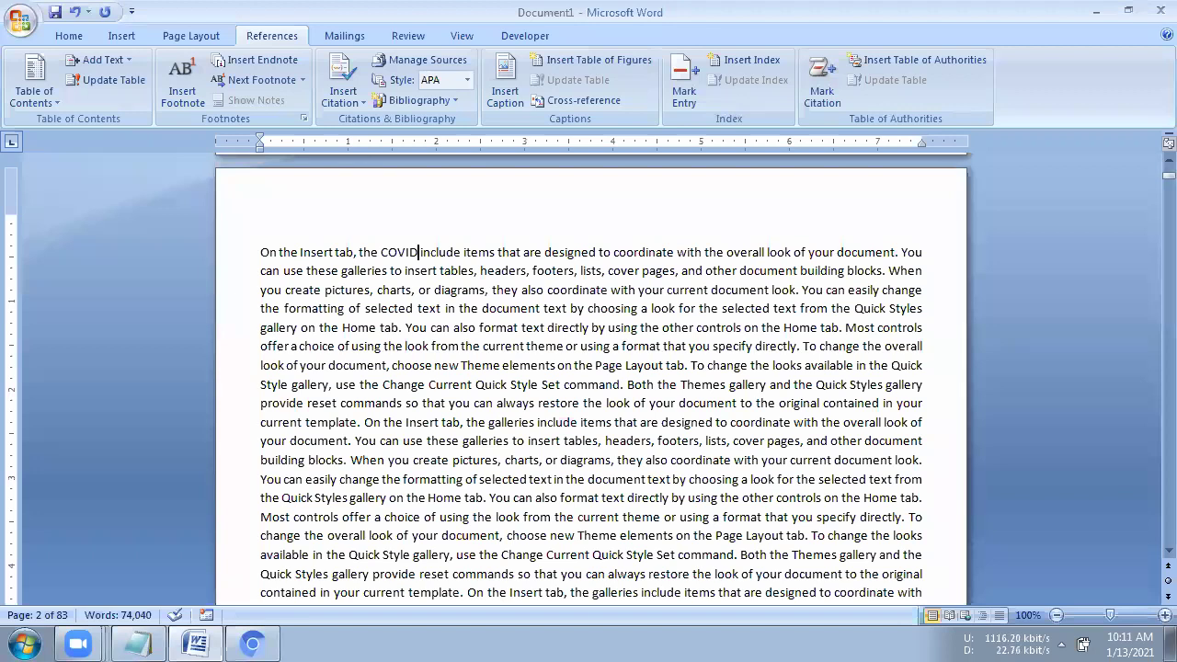
text(-19)
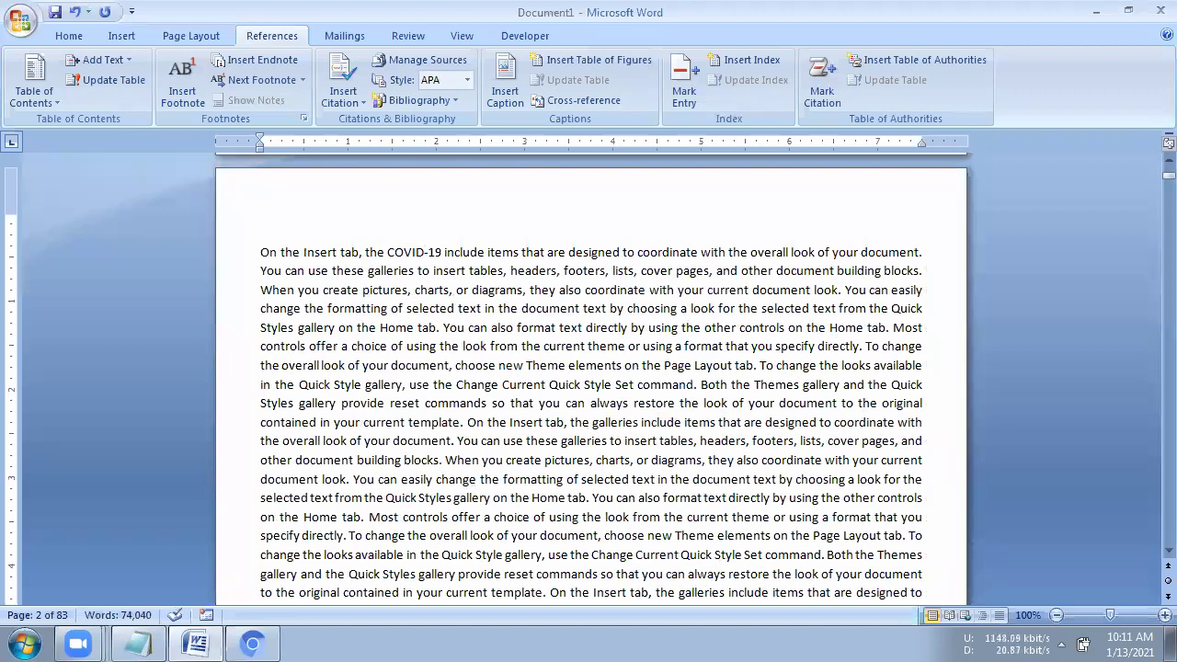
drag(388, 252, 442, 252)
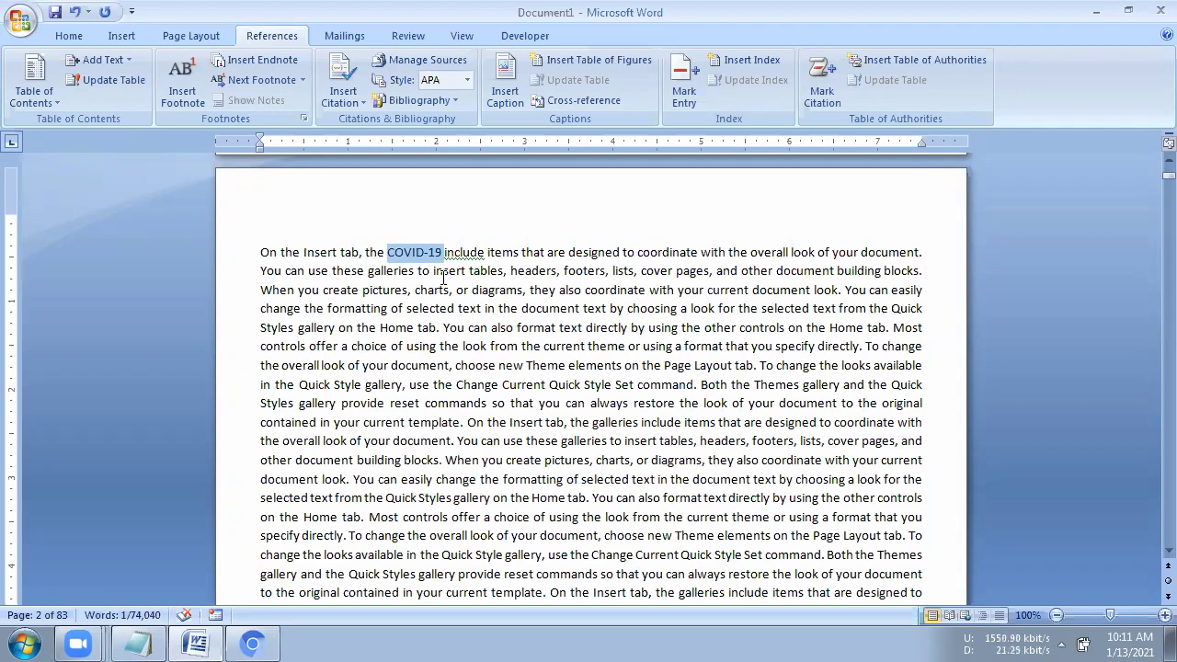
click(389, 252)
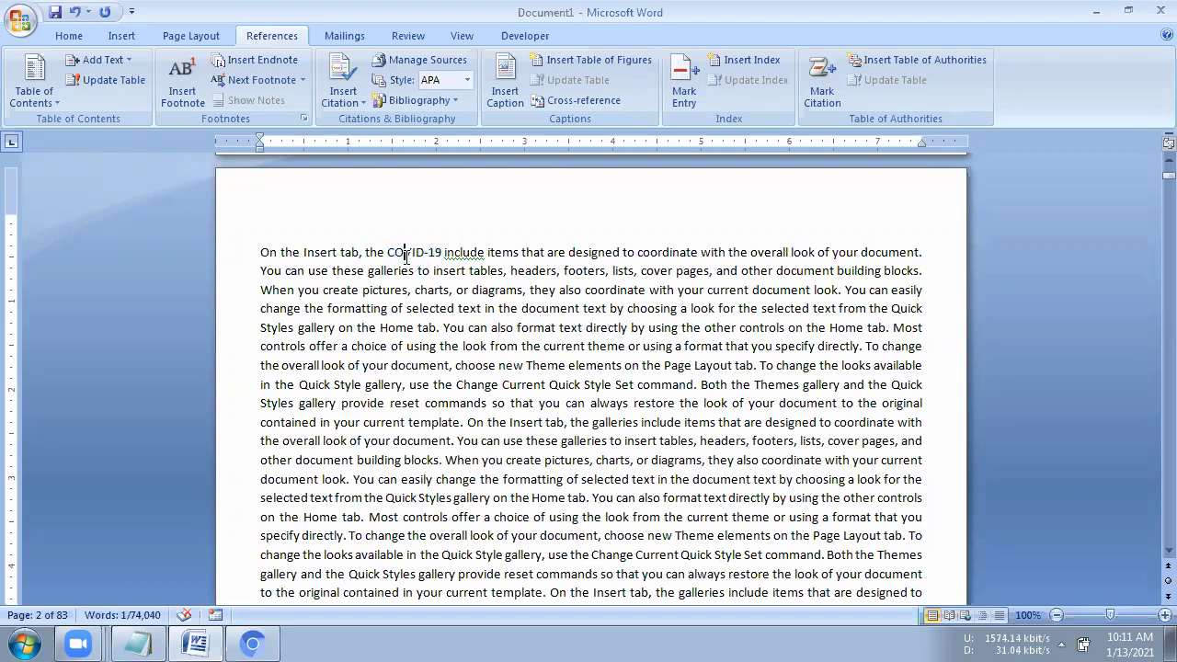
drag(389, 252, 443, 252)
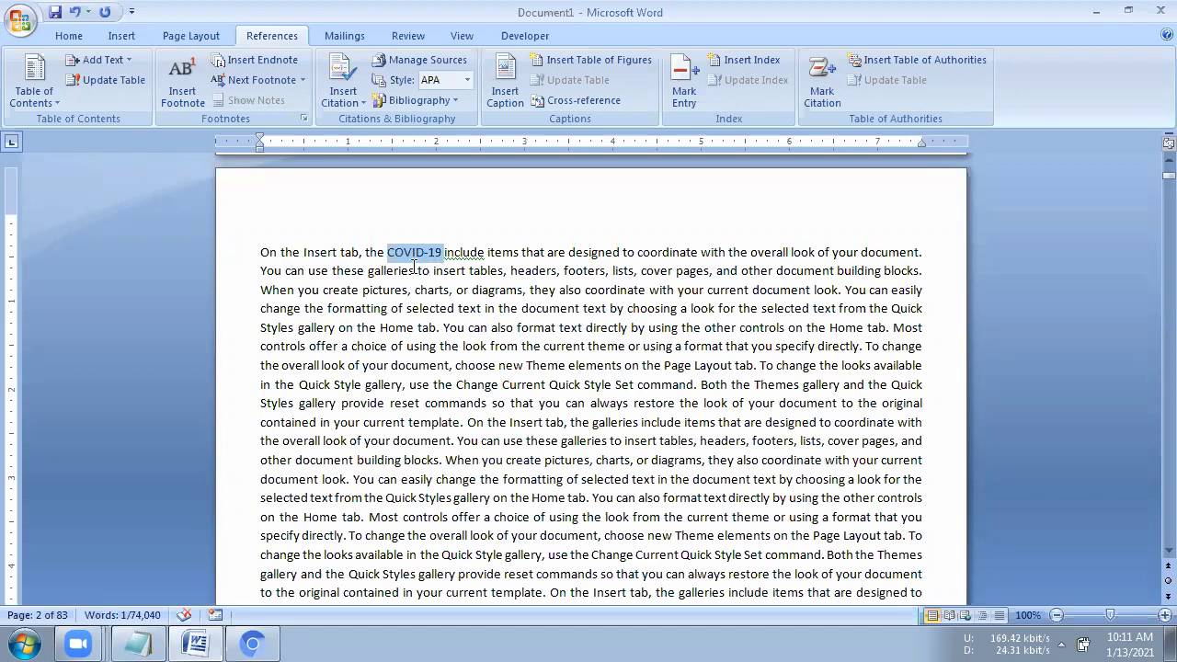
click(405, 262)
drag(389, 253, 444, 252)
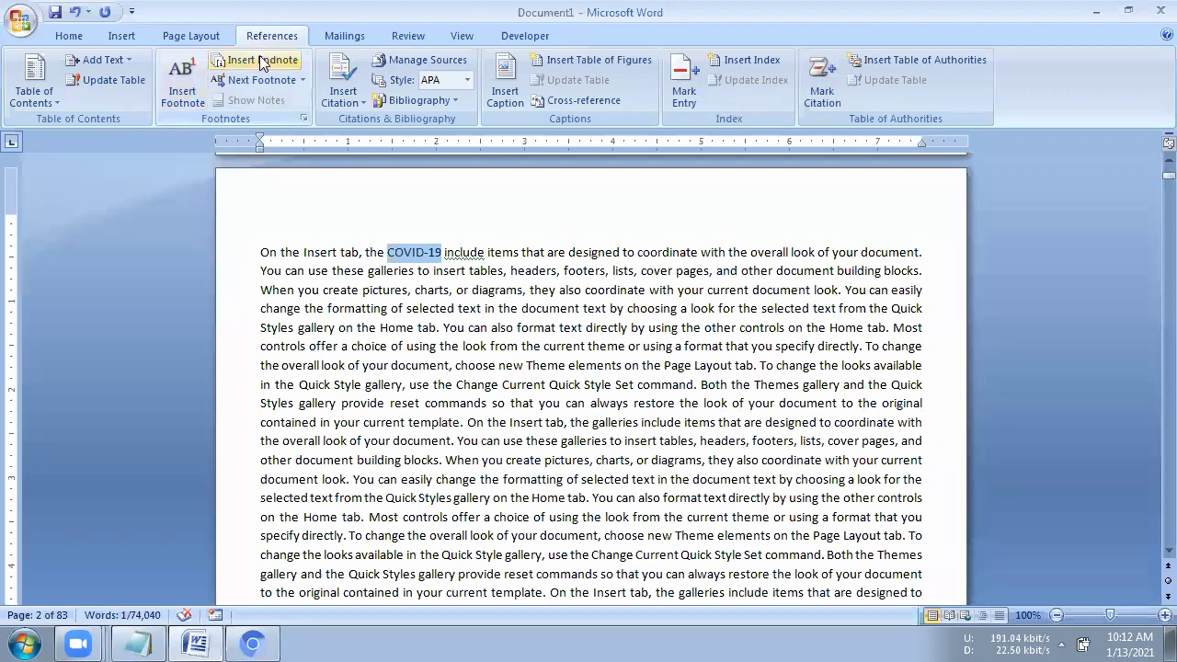
- Delete the long filler text block and insert a page break at the caret
scroll(307, 374, down, 1)
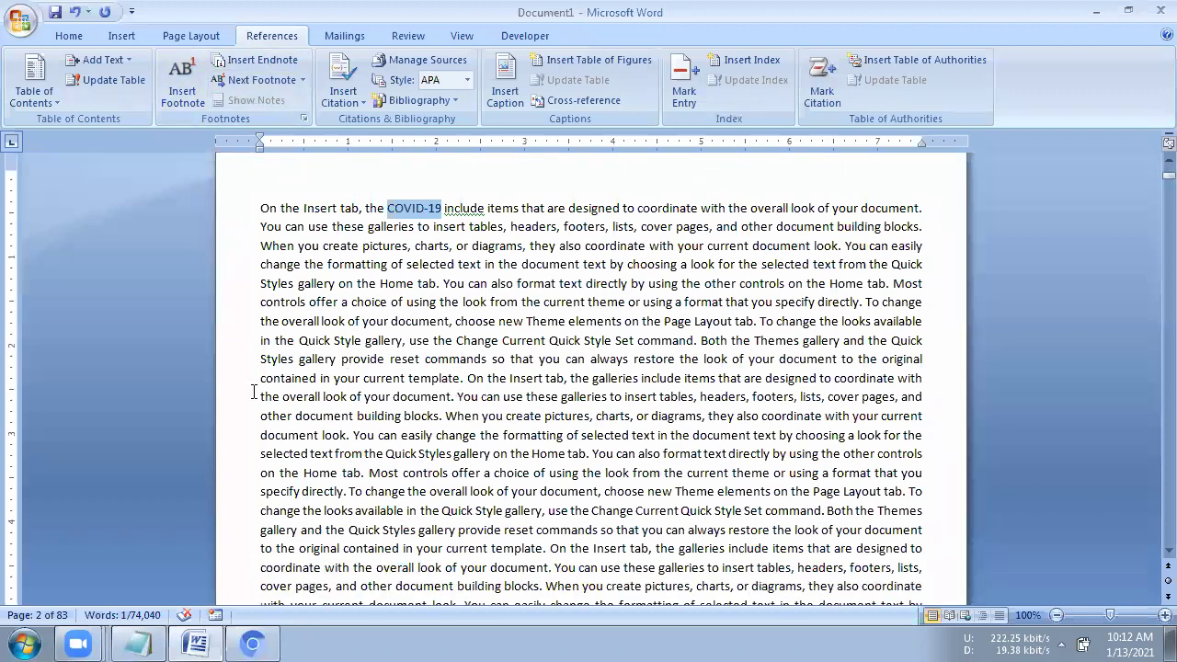
mouse_move(256, 395)
mouse_down()
mouse_move(813, 641)
mouse_move(375, 458)
mouse_up()
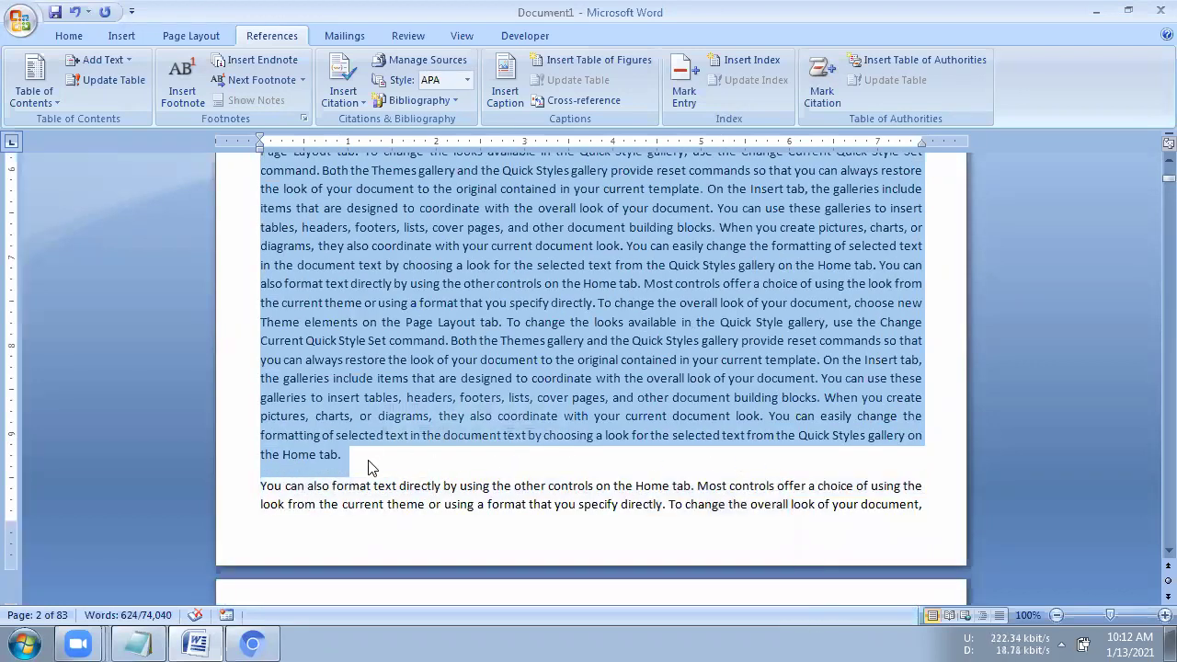
key(Delete)
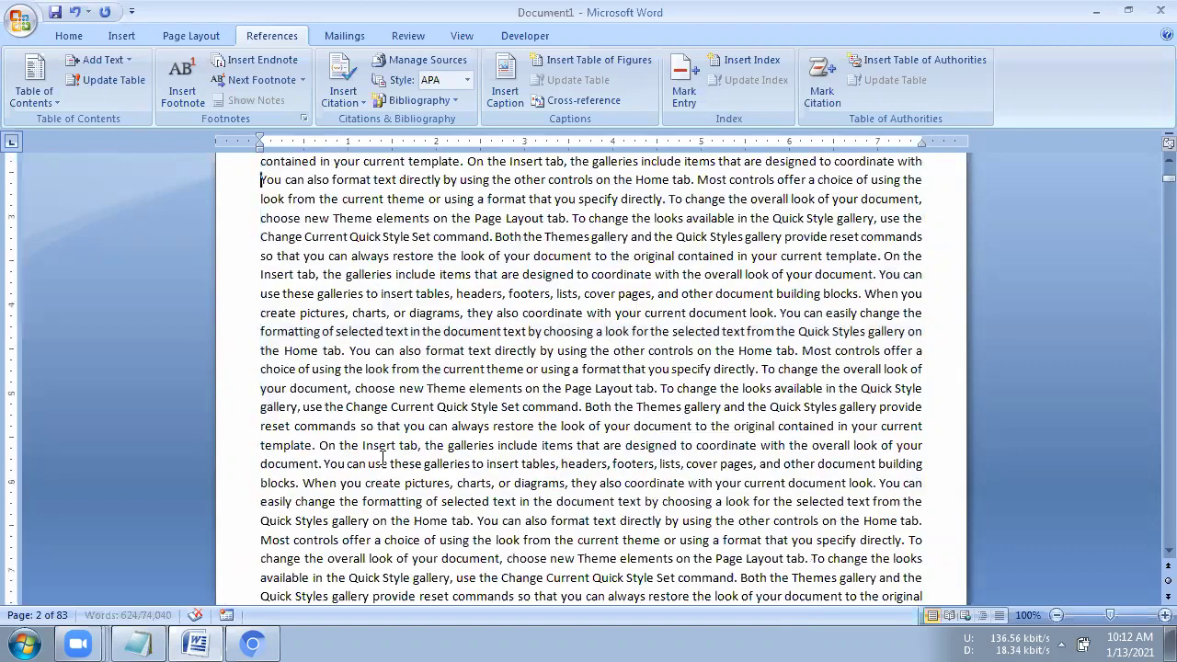
click(191, 36)
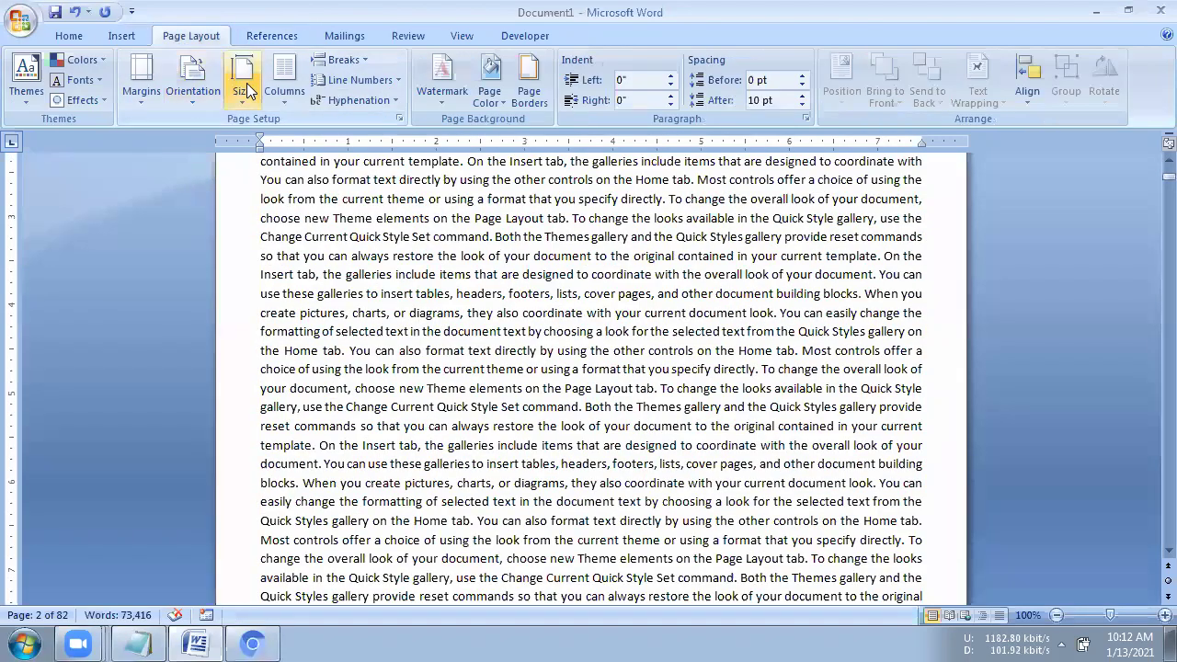
click(339, 59)
click(377, 109)
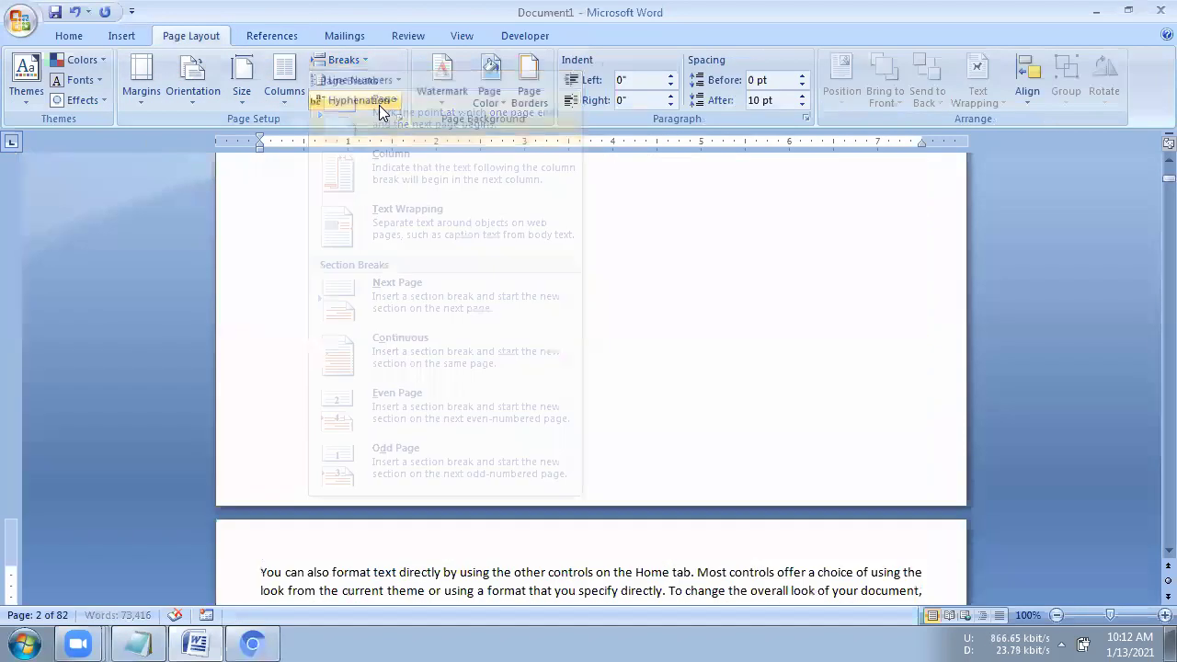
- Make COVID-19 in the first sentence bold with Ctrl+B
scroll(422, 348, up, 5)
scroll(422, 349, up, 3)
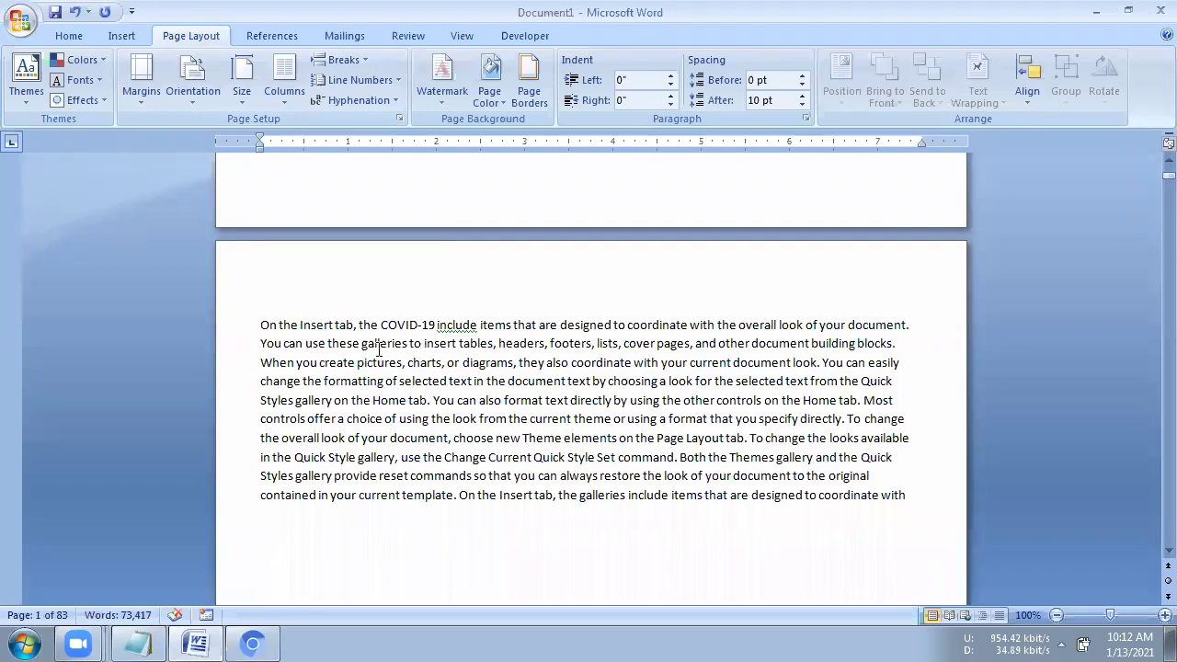
drag(382, 325, 435, 327)
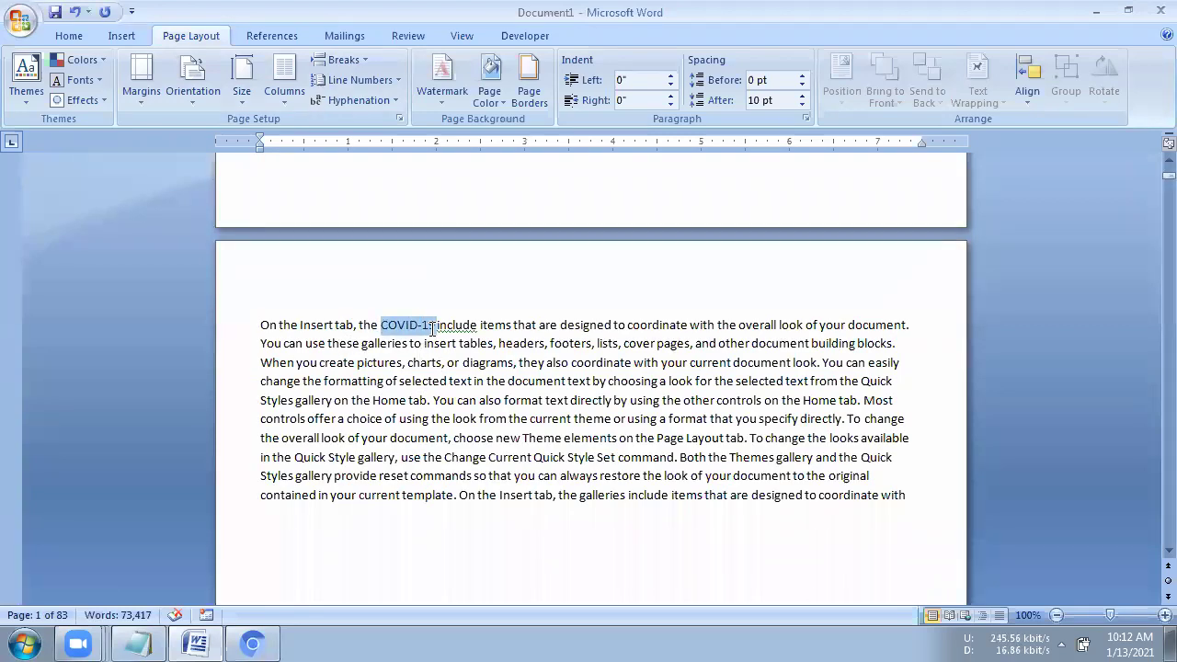
key(ctrl+b)
click(427, 422)
drag(383, 324, 435, 327)
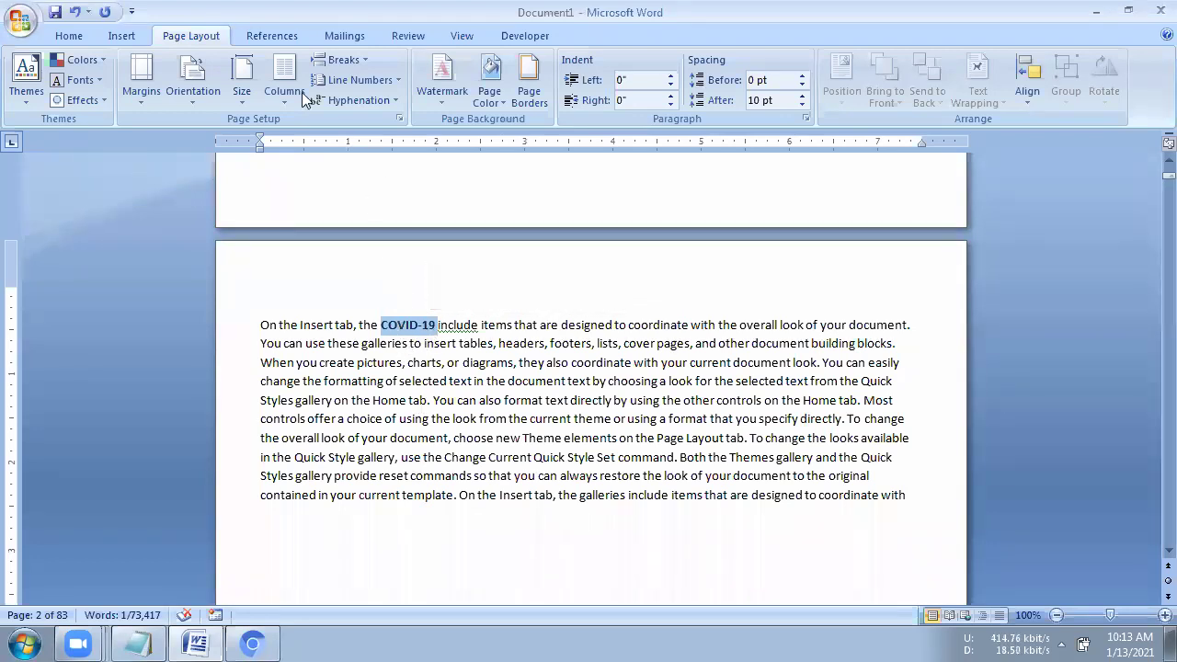
- Insert footnote 1 on COVID-19 with the note text 'This a virus'
click(272, 36)
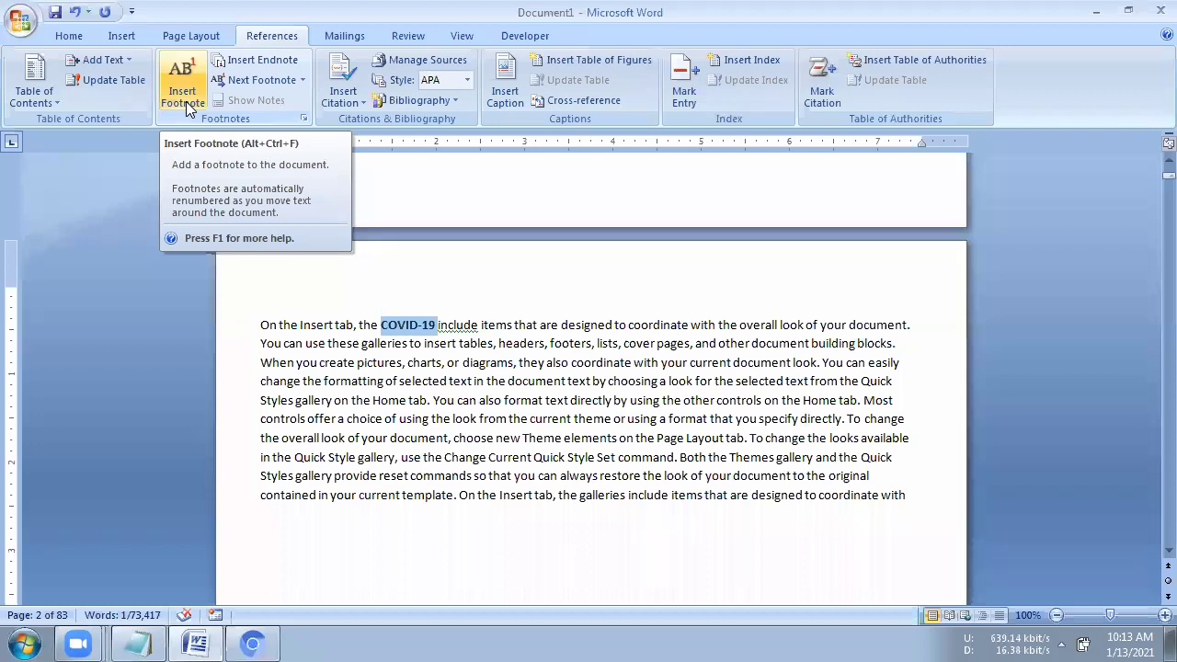
click(188, 108)
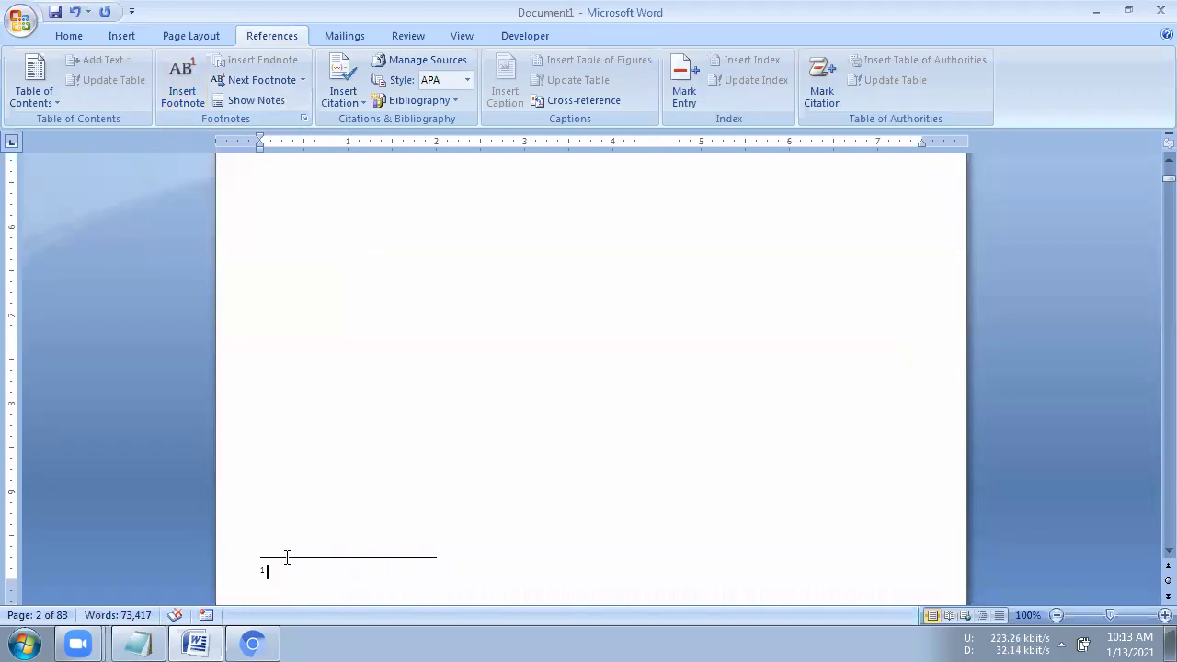
text(This a )
text(virual)
key(BackSpace)
key(BackSpace)
key(BackSpace)
key(BackSpace)
text(virus)
scroll(375, 260, up, 2)
scroll(344, 265, up, 3)
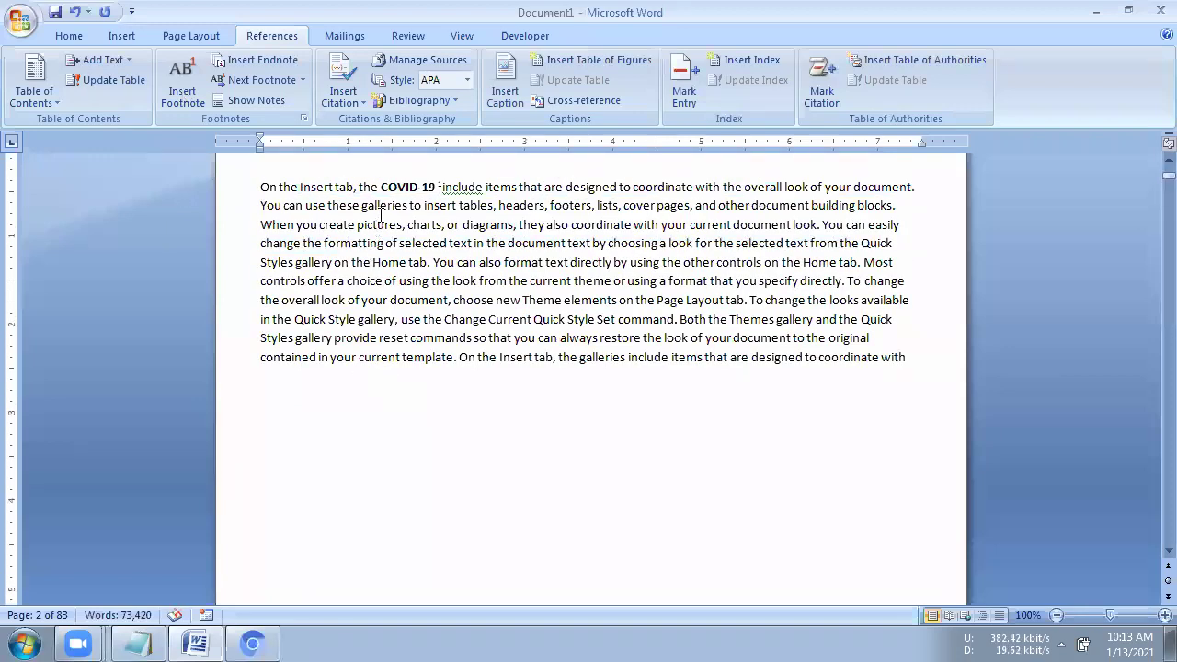
- Check the COVID-19 footnote reference, then move down to the page 2 footnote area
drag(381, 187, 433, 186)
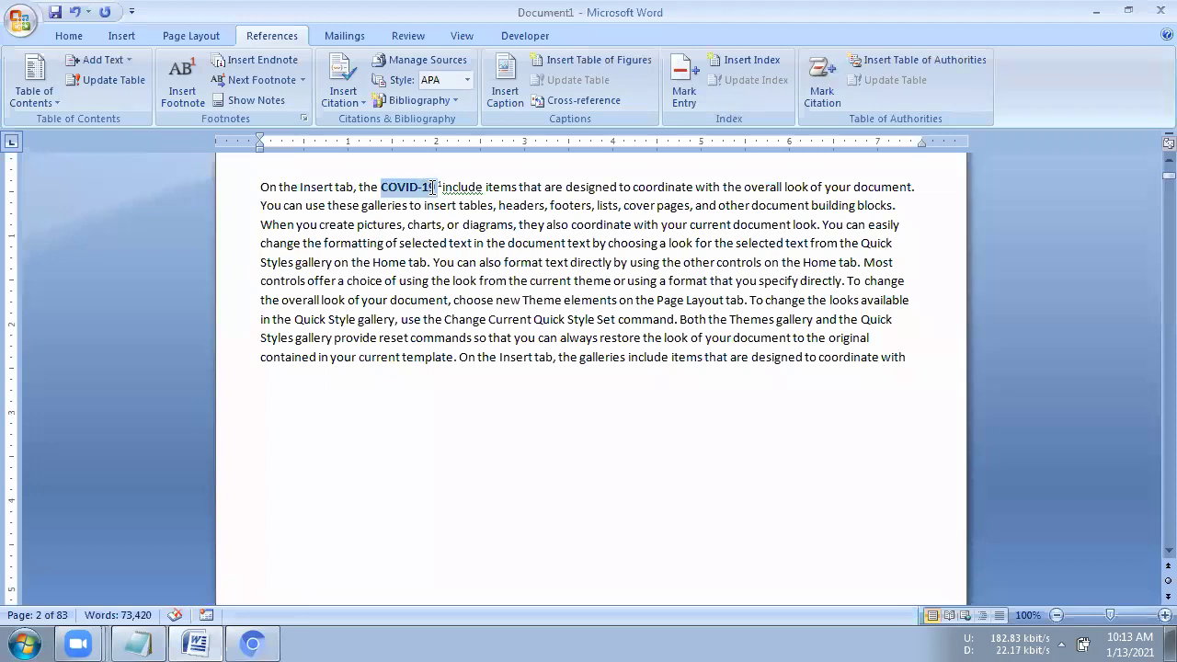
click(406, 276)
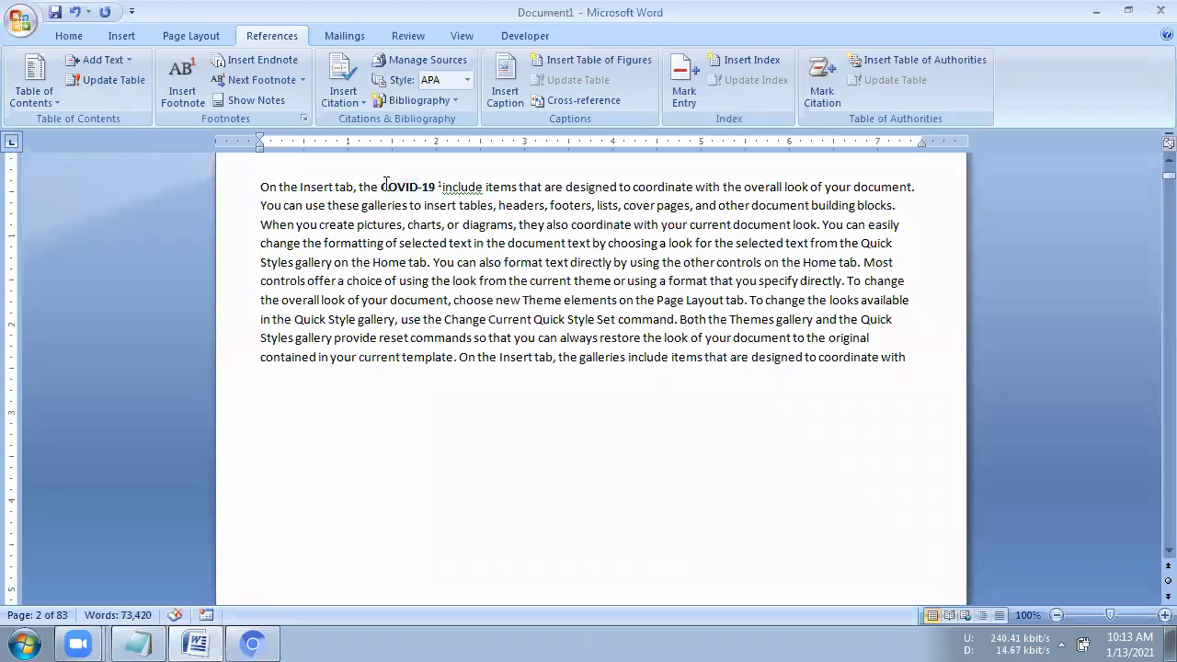
drag(383, 187, 435, 187)
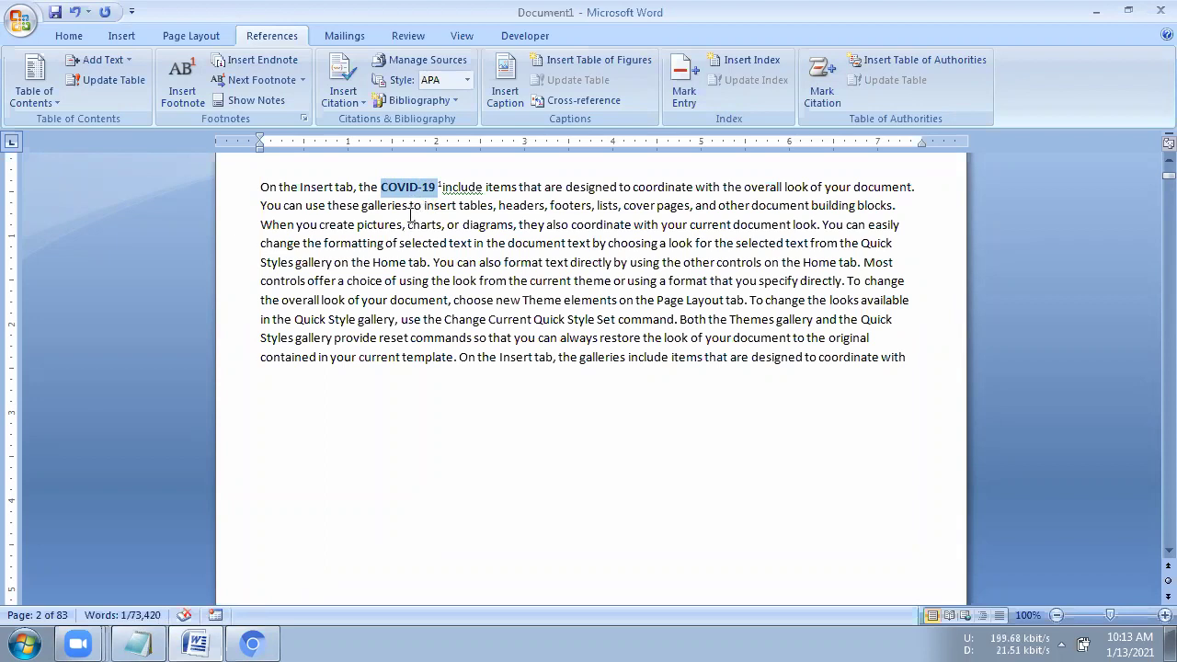
click(416, 219)
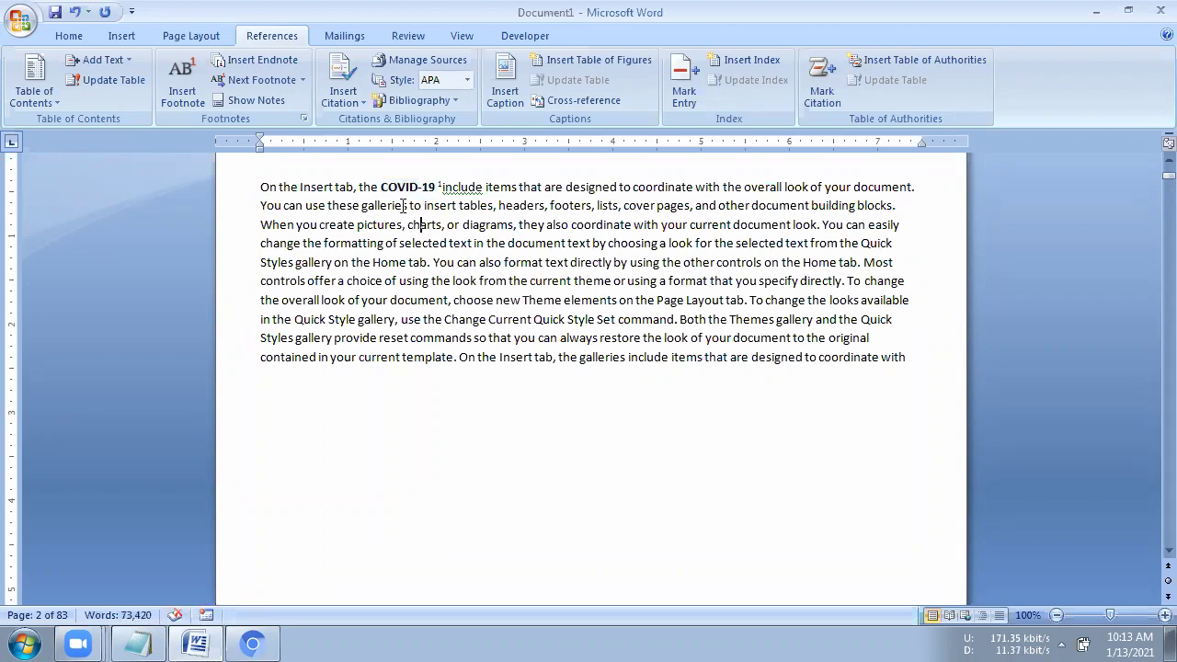
scroll(418, 192, down, 2)
scroll(428, 193, up, 2)
scroll(436, 317, down, 7)
scroll(368, 468, down, 5)
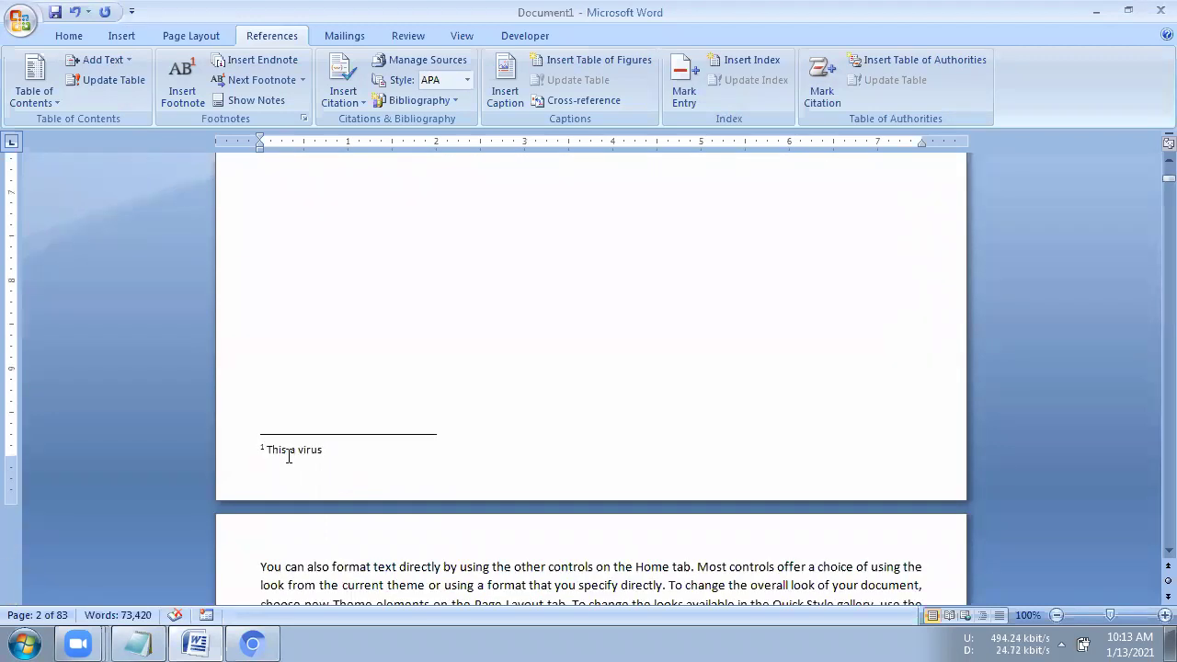
- Insert 'is' into footnote 1 so it reads 'This is a virus'
click(288, 456)
text(is)
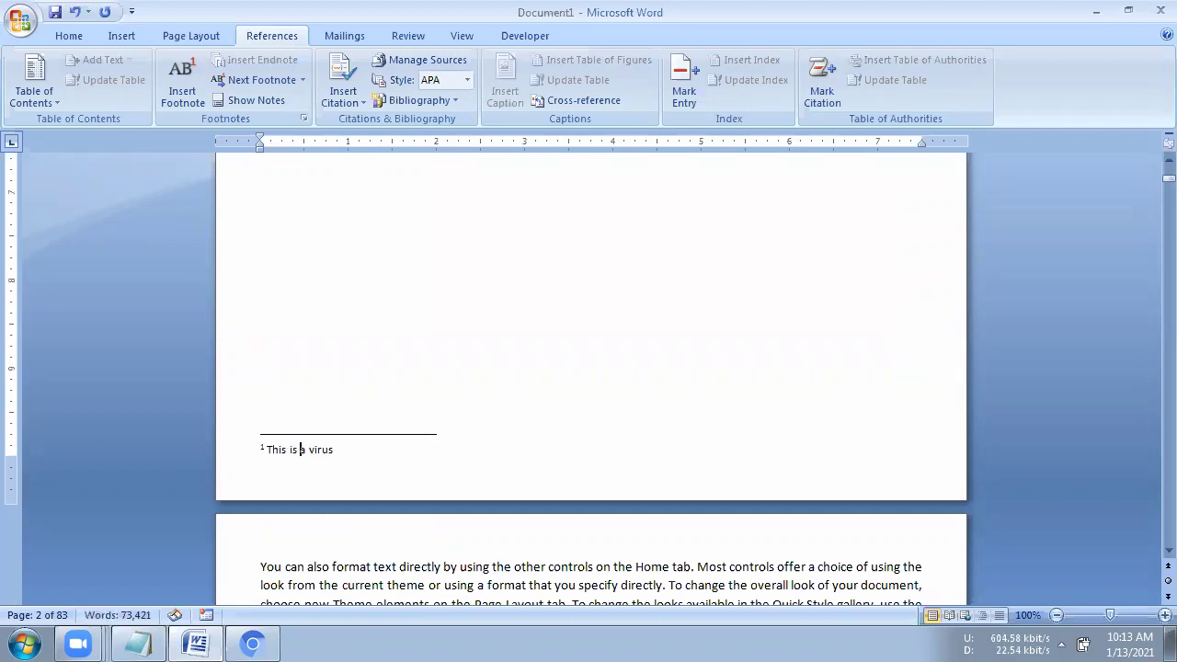
scroll(337, 304, up, 5)
scroll(336, 322, up, 3)
scroll(337, 340, down, 3)
scroll(328, 389, down, 3)
scroll(319, 451, down, 2)
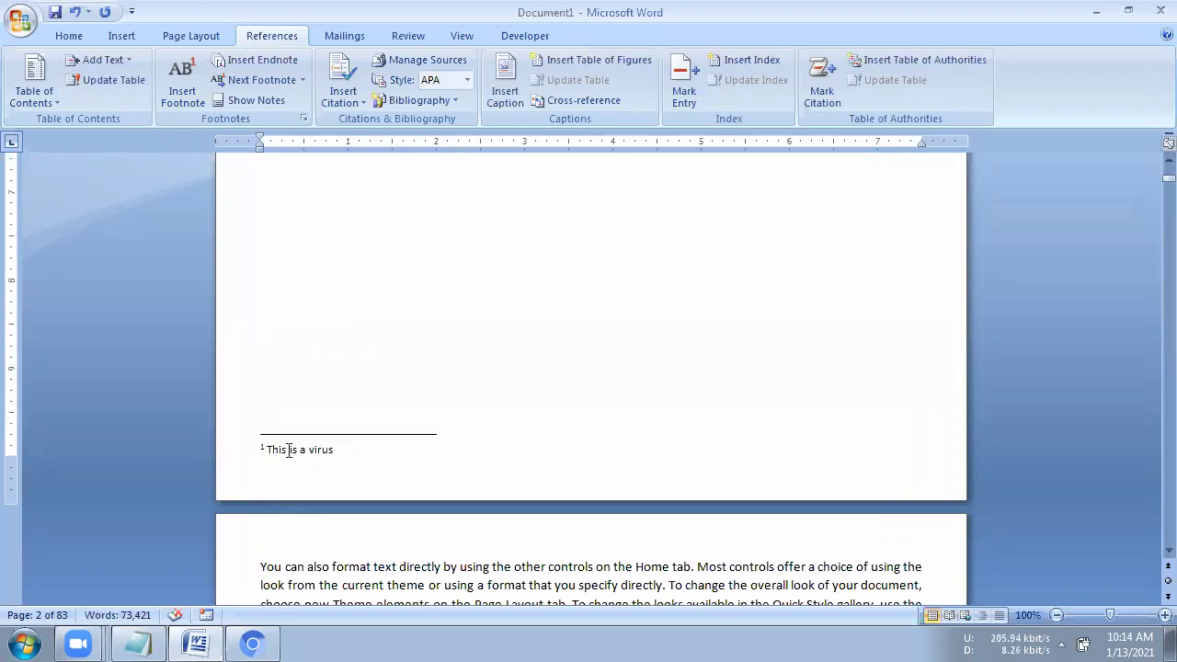
scroll(403, 341, up, 3)
scroll(403, 341, up, 3)
scroll(396, 341, up, 2)
scroll(390, 339, up, 1)
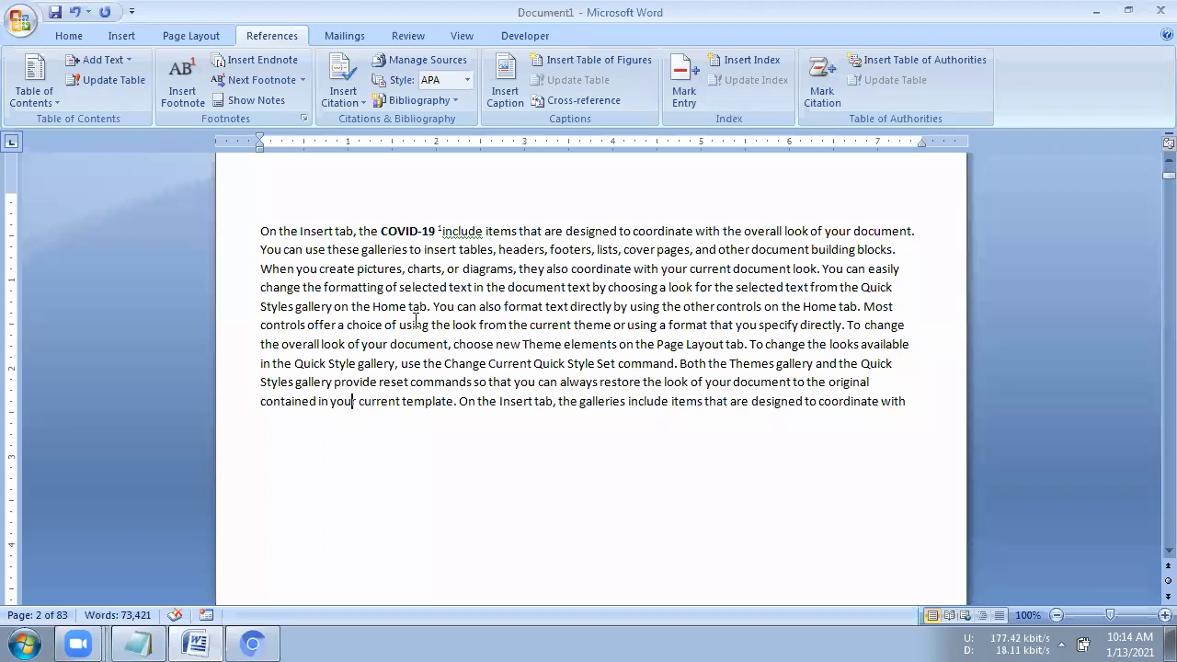
- Zoom in to 130% and inspect the COVID-19 footnote reference in the paragraph
click(1160, 615)
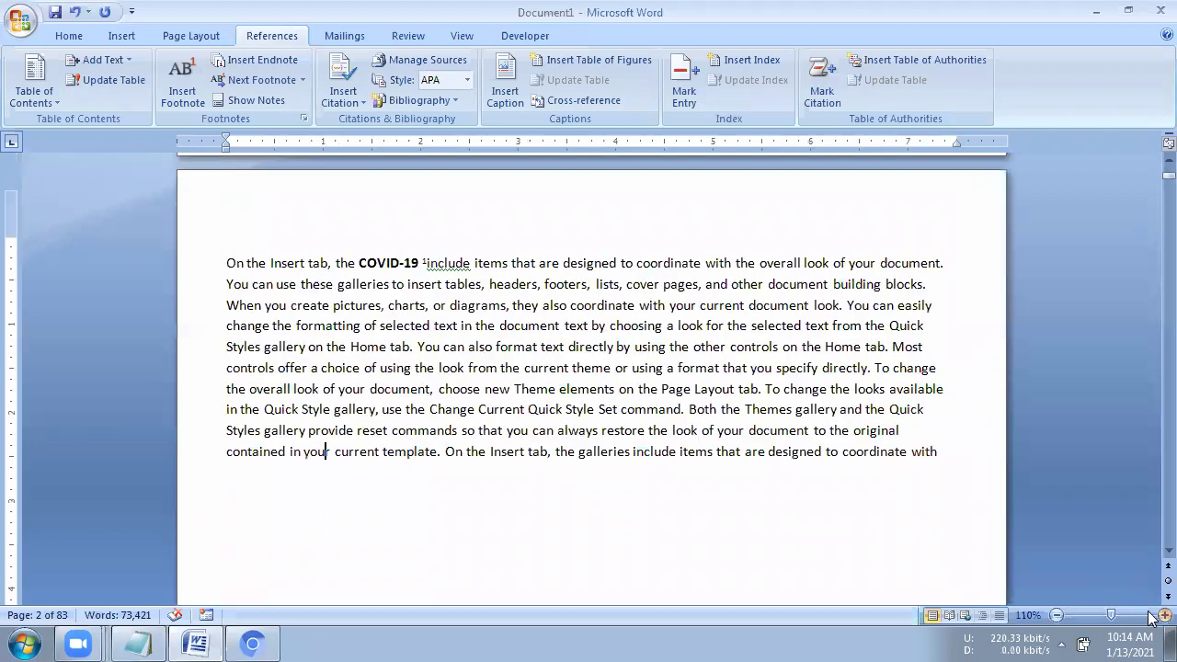
ctrl+scroll(557, 382, up, 2)
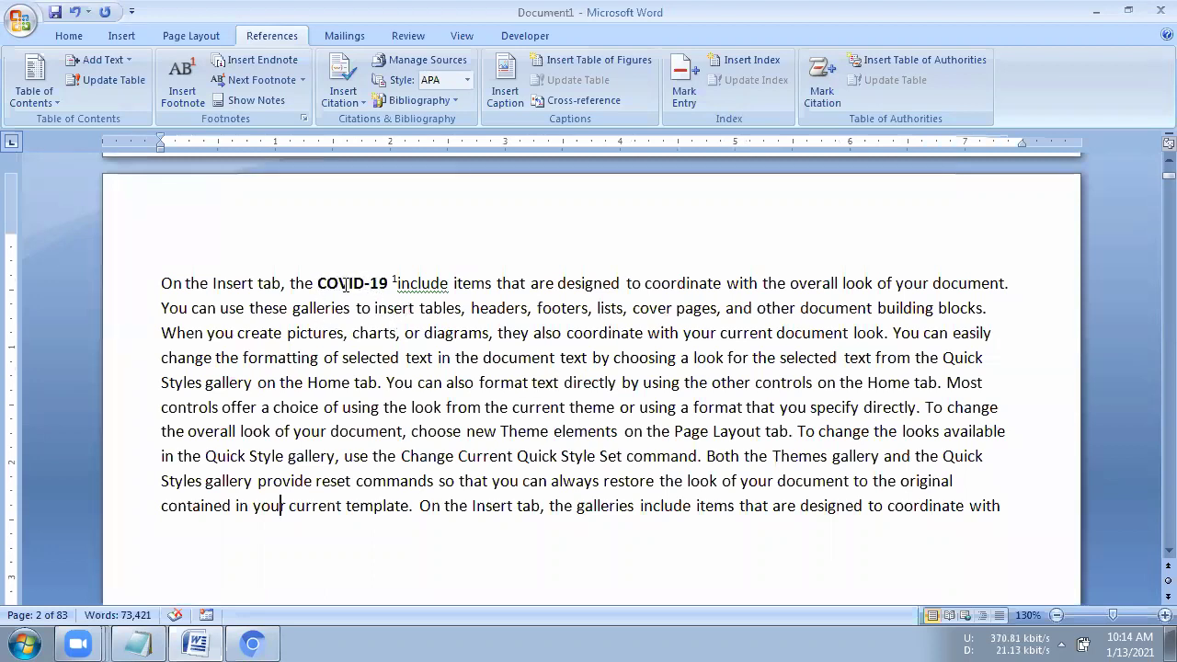
drag(318, 285, 368, 284)
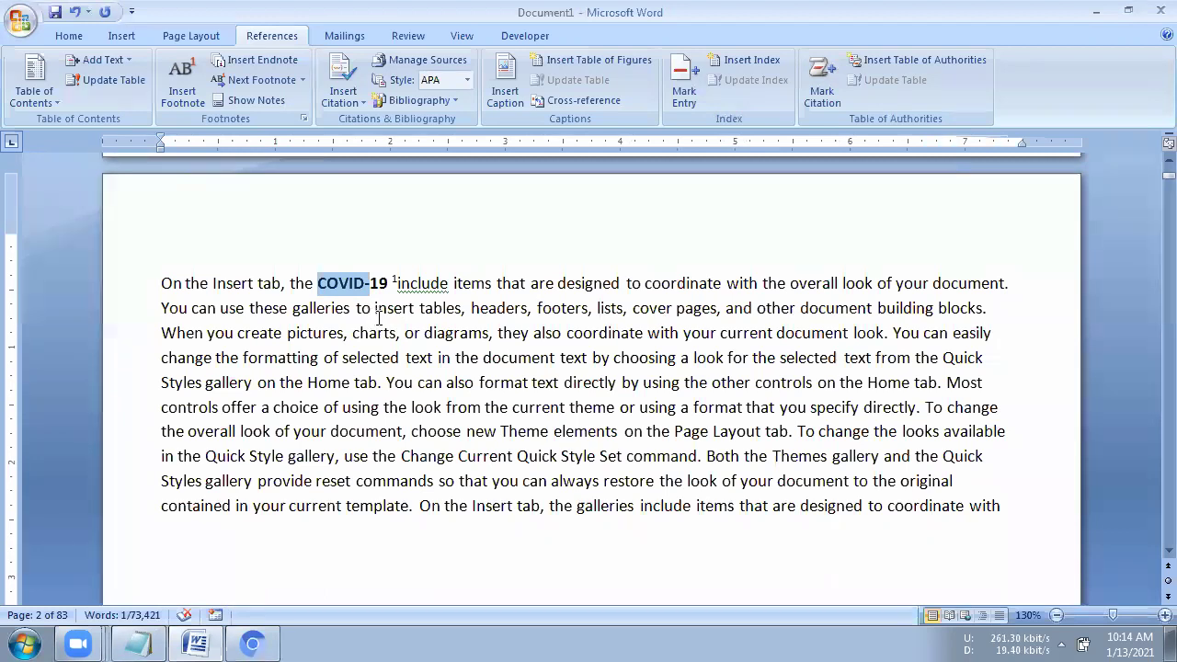
click(322, 285)
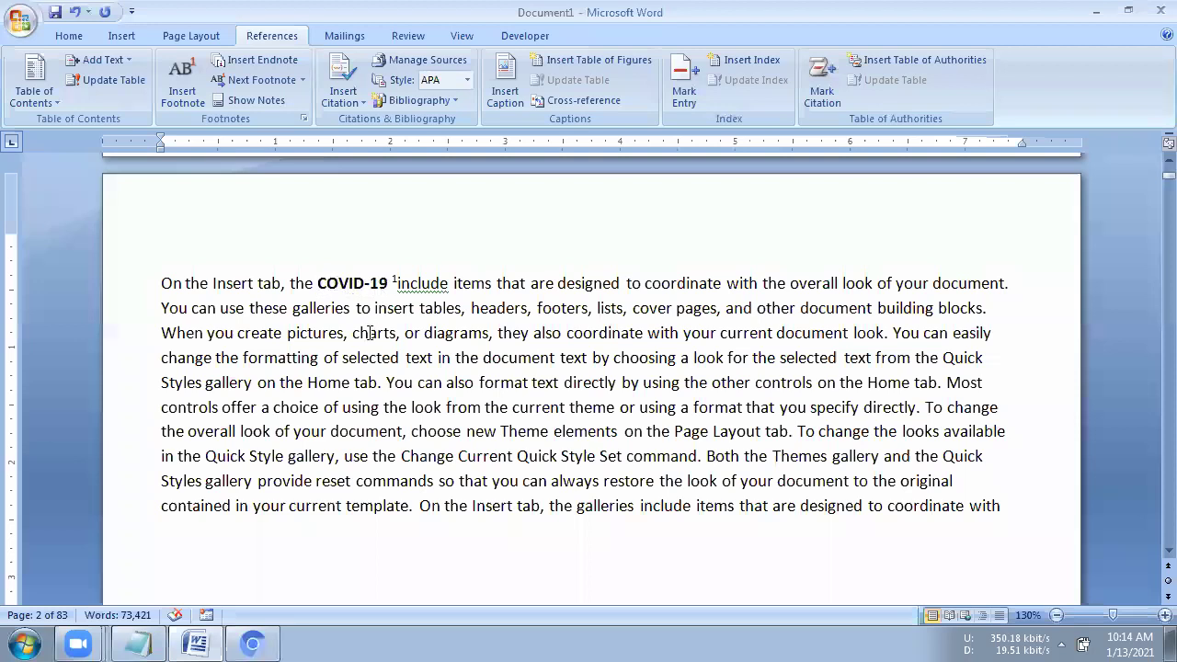
click(367, 333)
drag(318, 284, 361, 284)
click(356, 308)
mouse_move(395, 278)
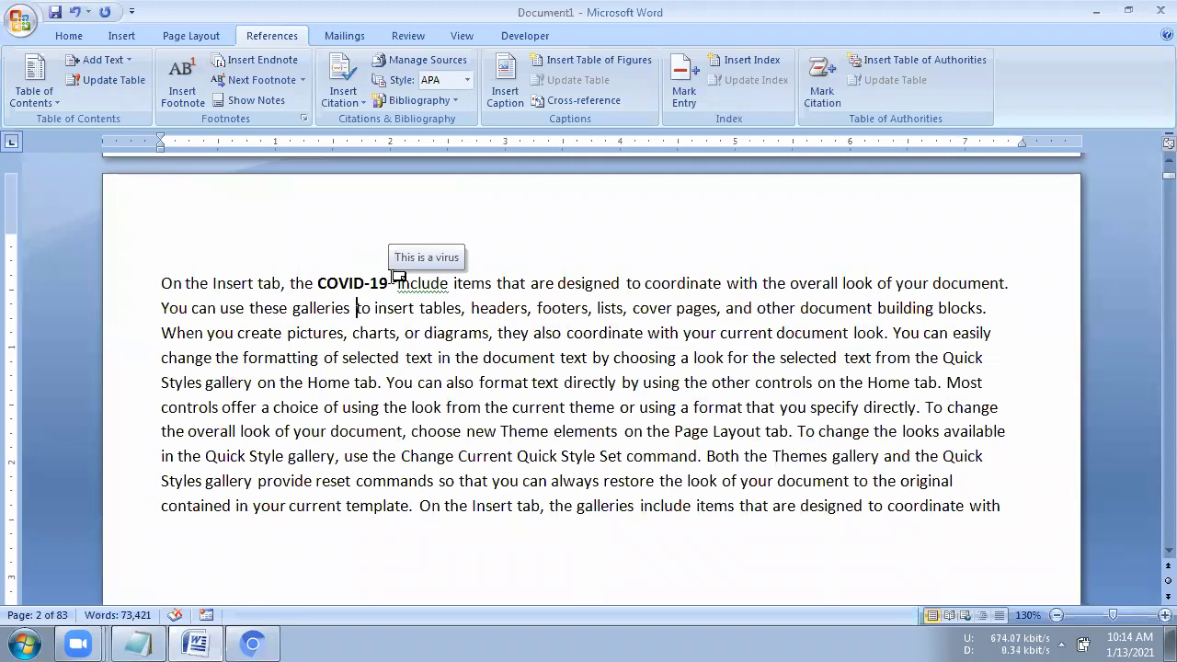
drag(318, 283, 392, 285)
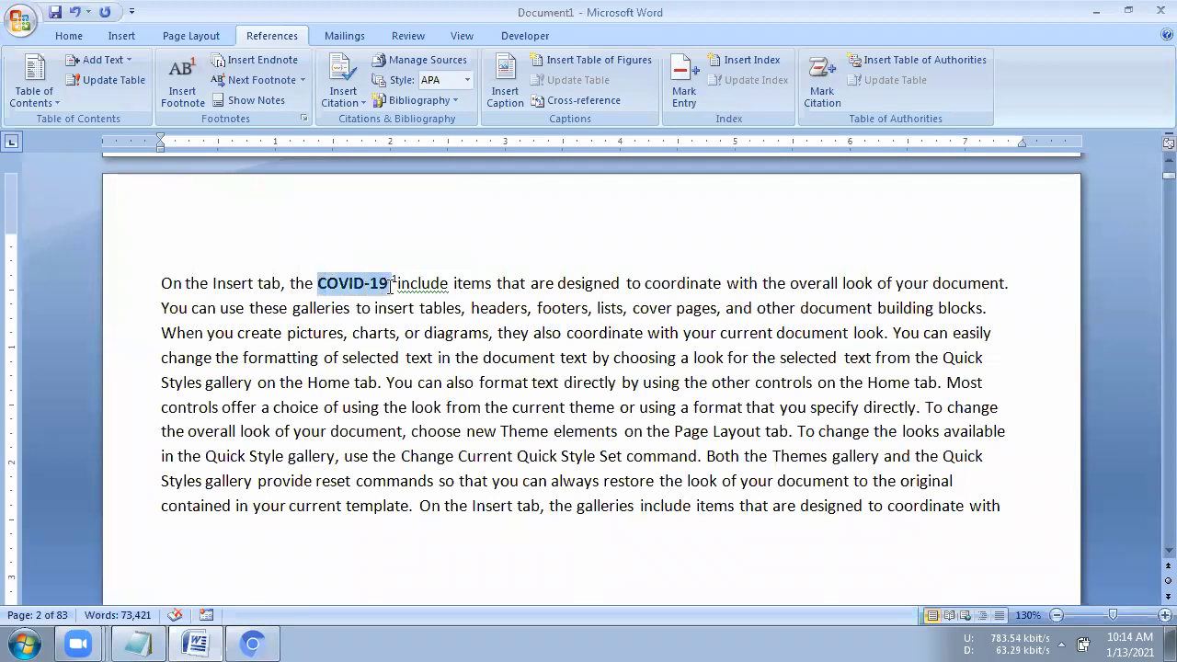
click(401, 354)
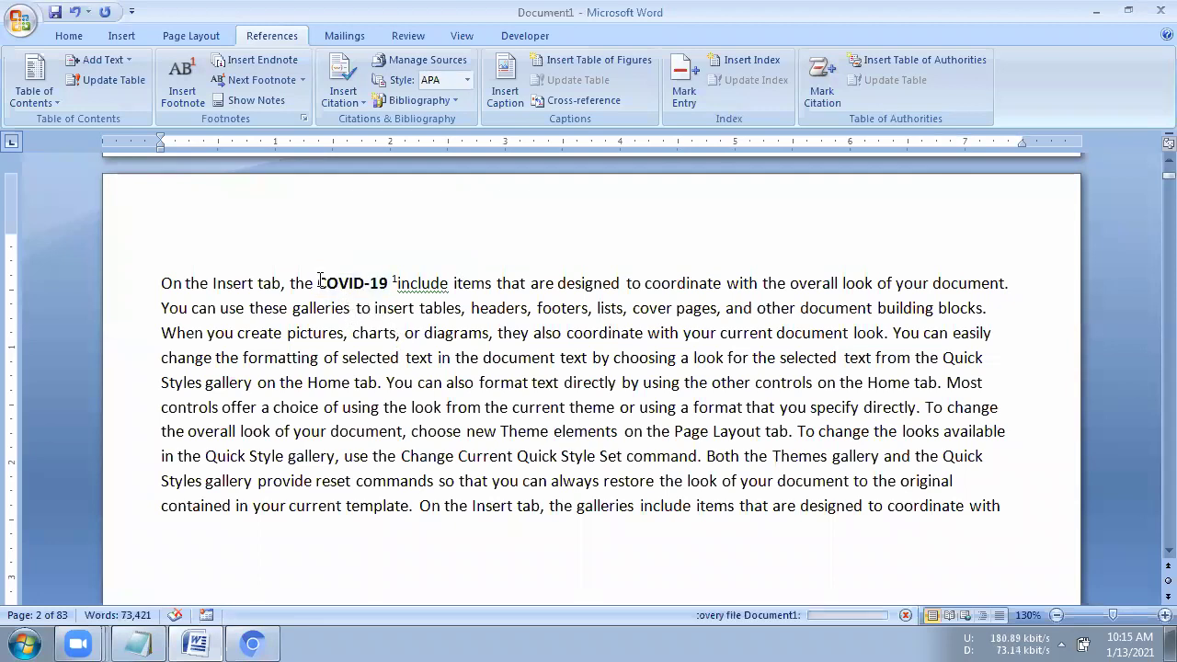
- Place the insertion point at the word 'coordinate'
scroll(423, 447, down, 2)
scroll(421, 451, down, 5)
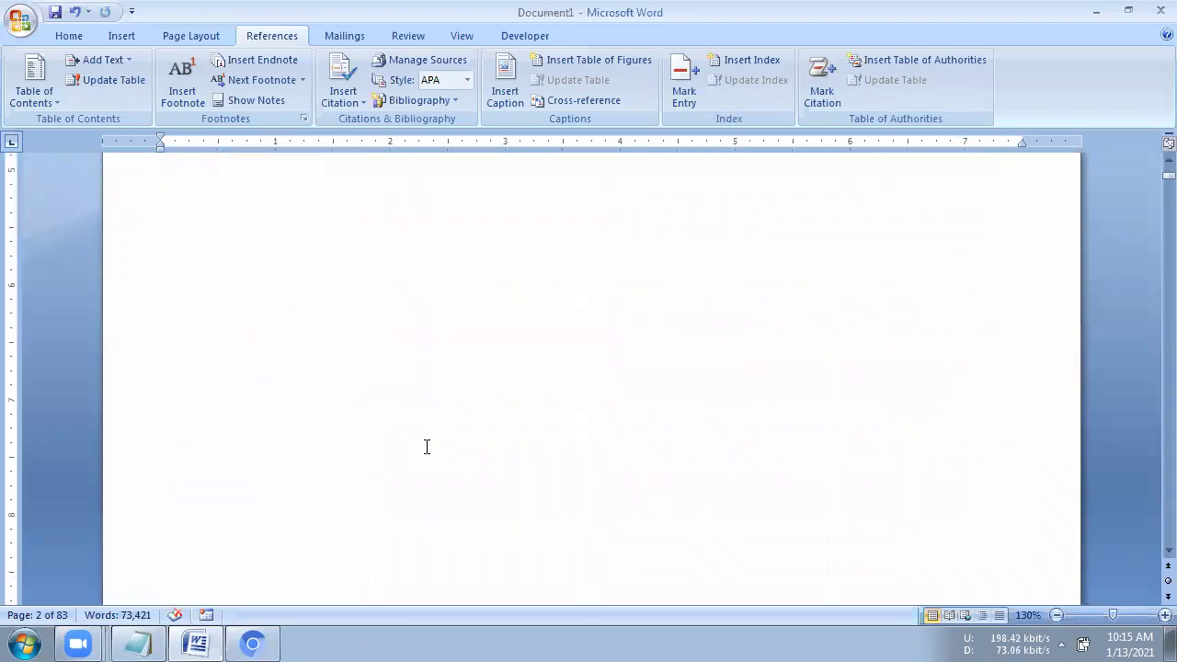
scroll(421, 455, down, 6)
scroll(421, 454, down, 3)
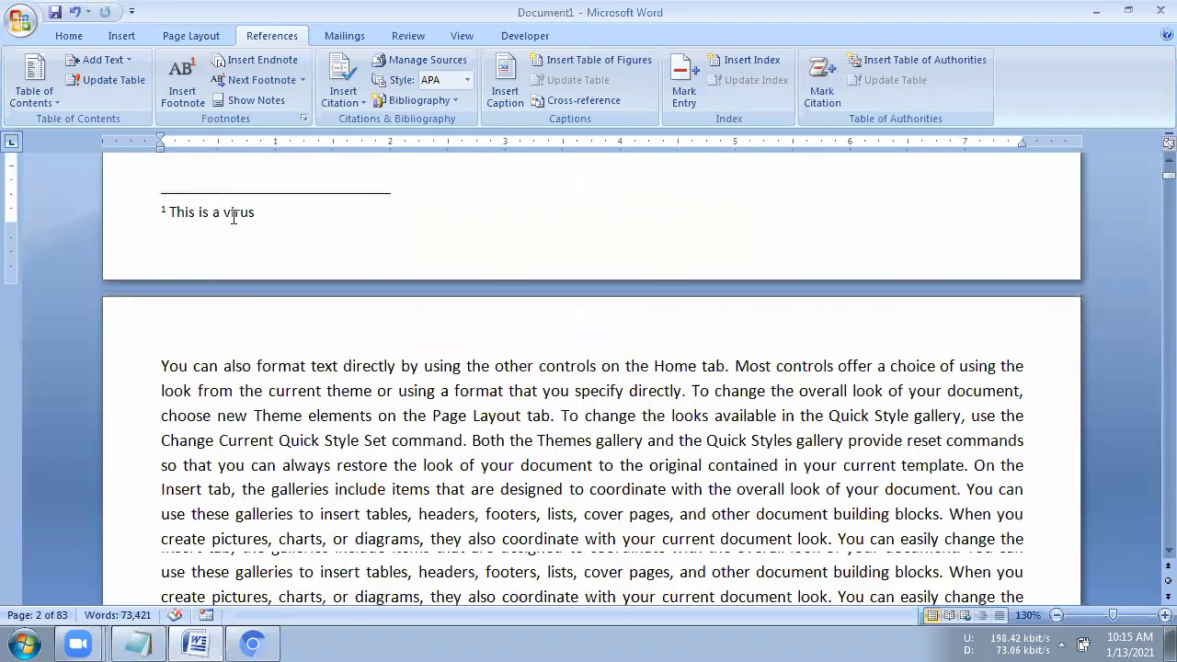
scroll(307, 460, up, 6)
scroll(307, 473, up, 3)
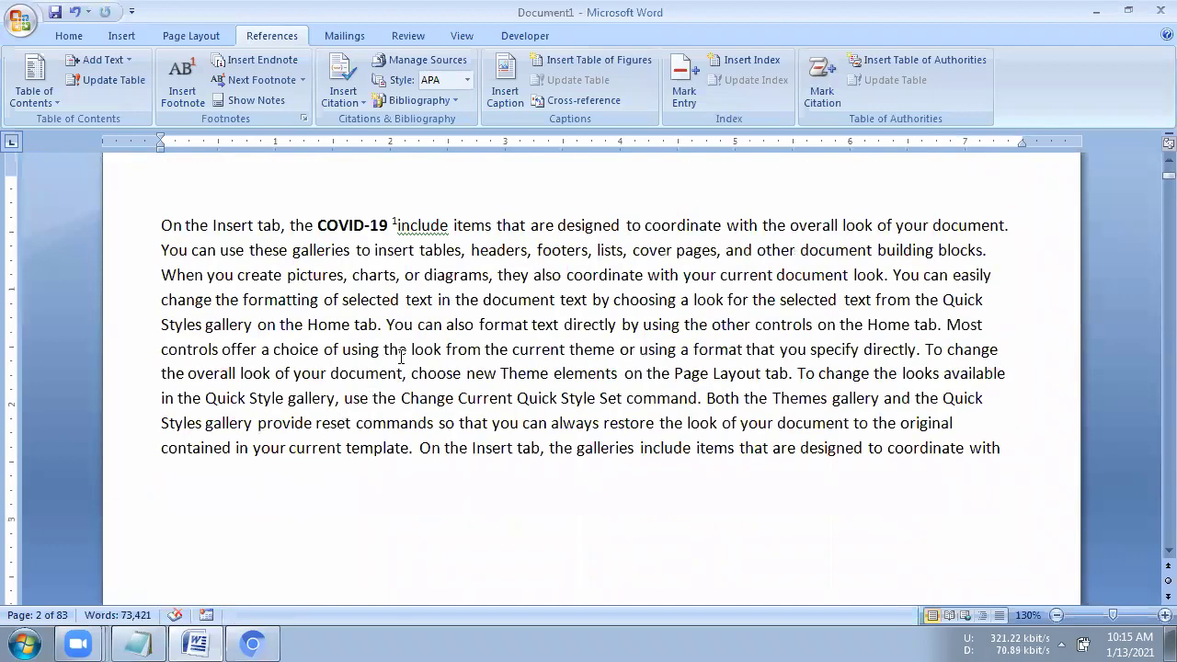
click(646, 226)
- Add footnote 2 after 'coordinate' reading 'This is foot note'
key(shift+Right)
key(shift+Right)
key(shift+Right)
click(191, 100)
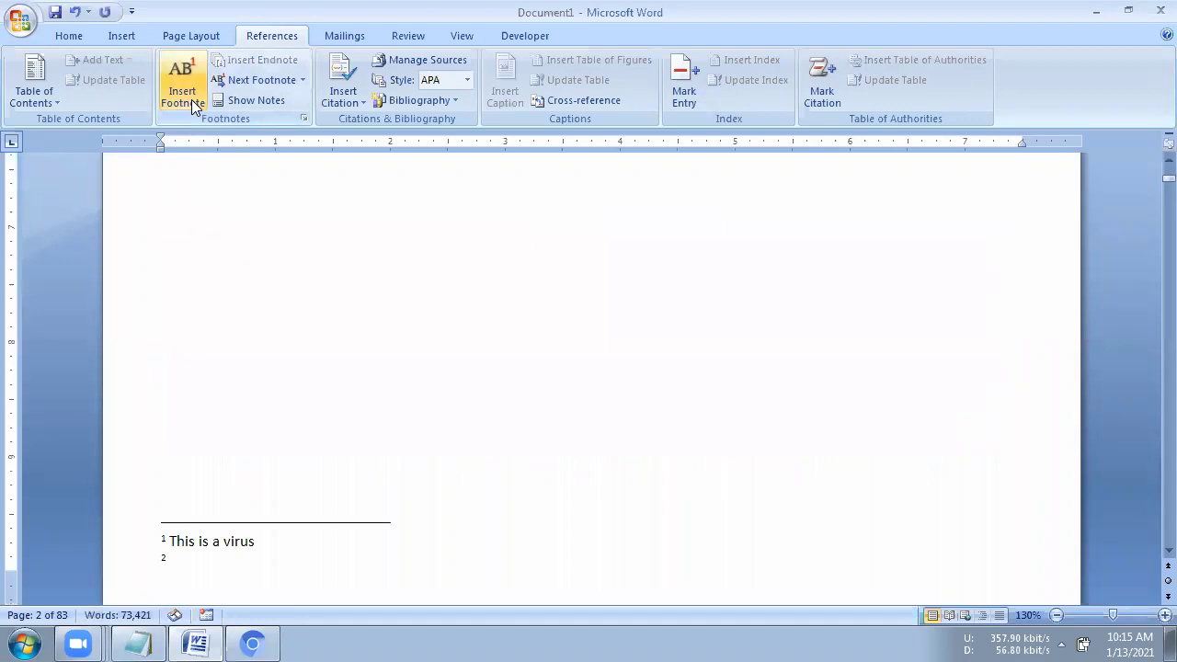
text(thi)
text(s is do)
key(BackSpace)
key(BackSpace)
text(foot note)
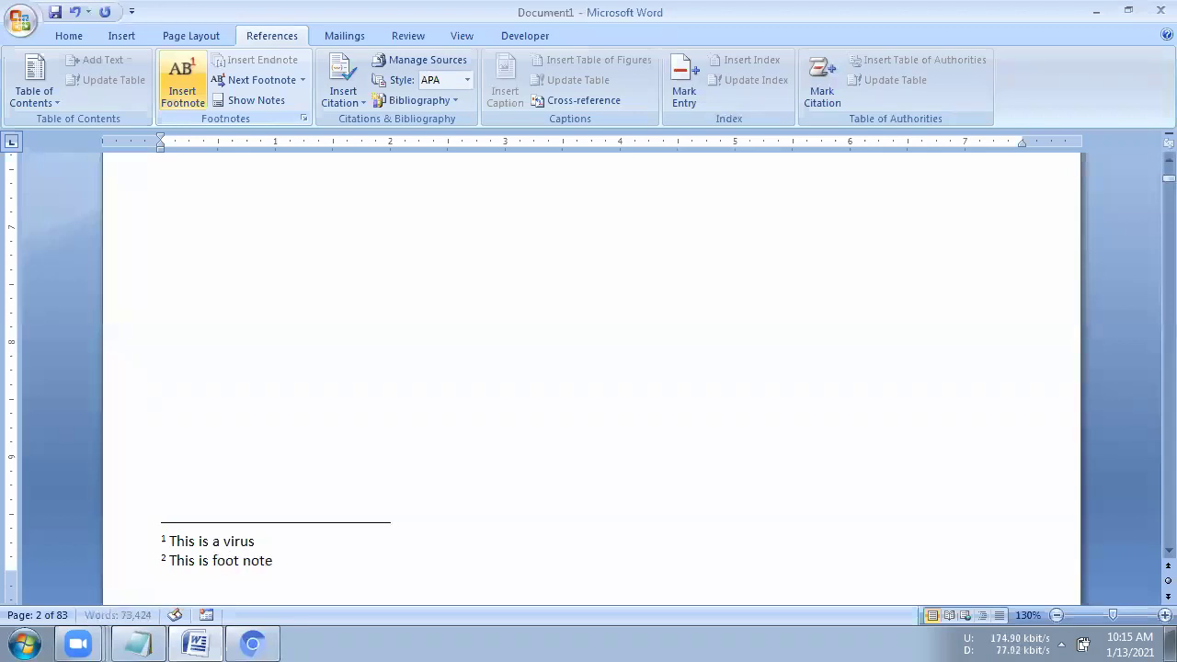
click(138, 276)
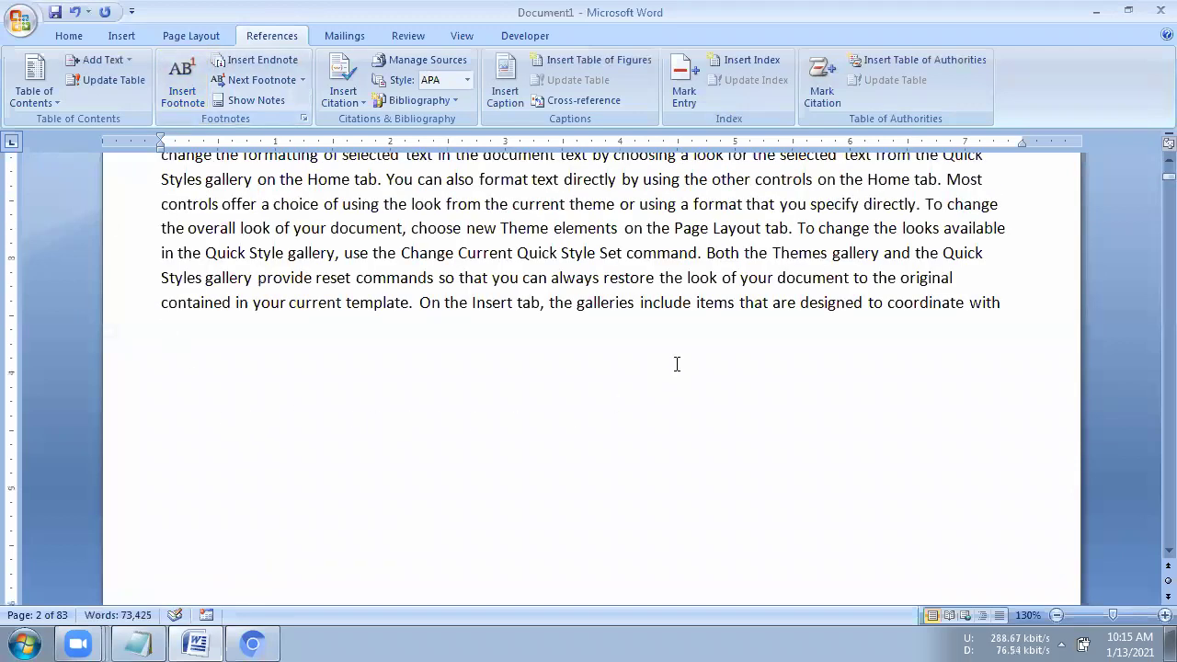
- Make the word 'coordinate' bold
scroll(677, 364, up, 2)
double_click(719, 254)
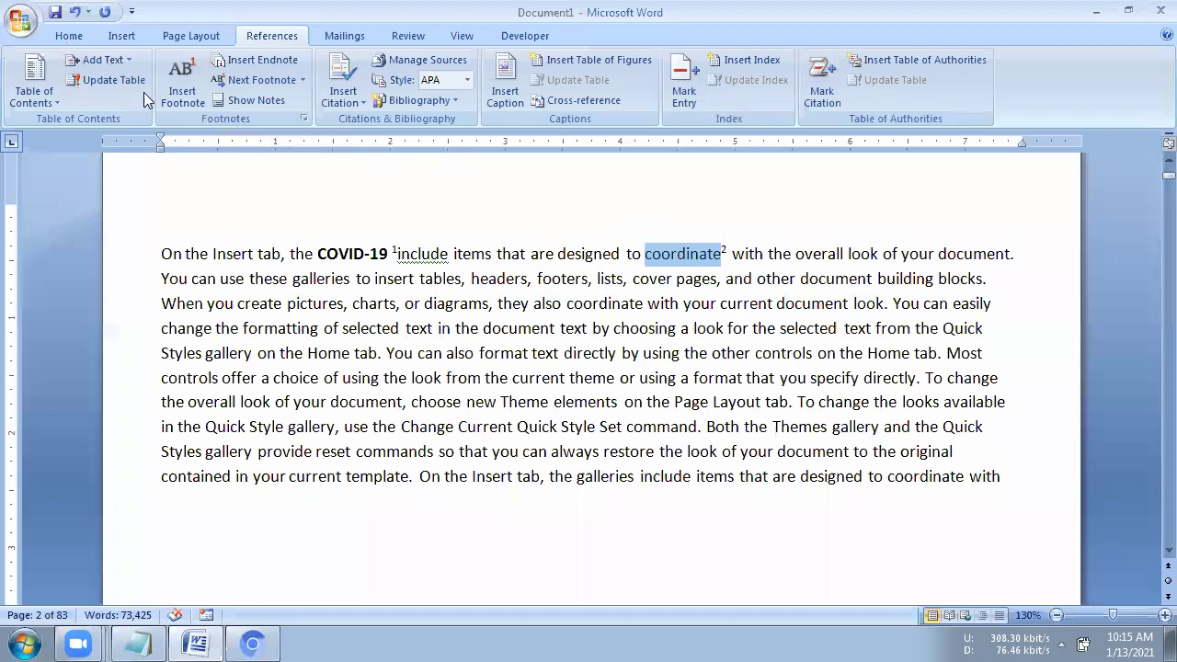
key(alt+h)
key(1)
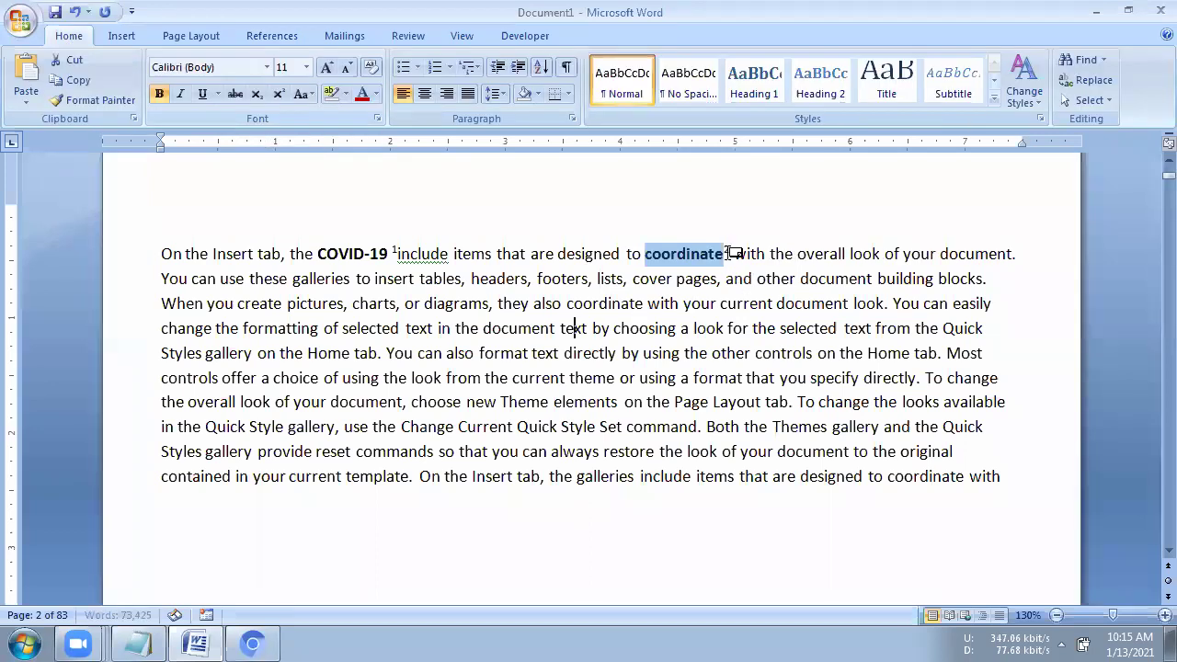
click(729, 254)
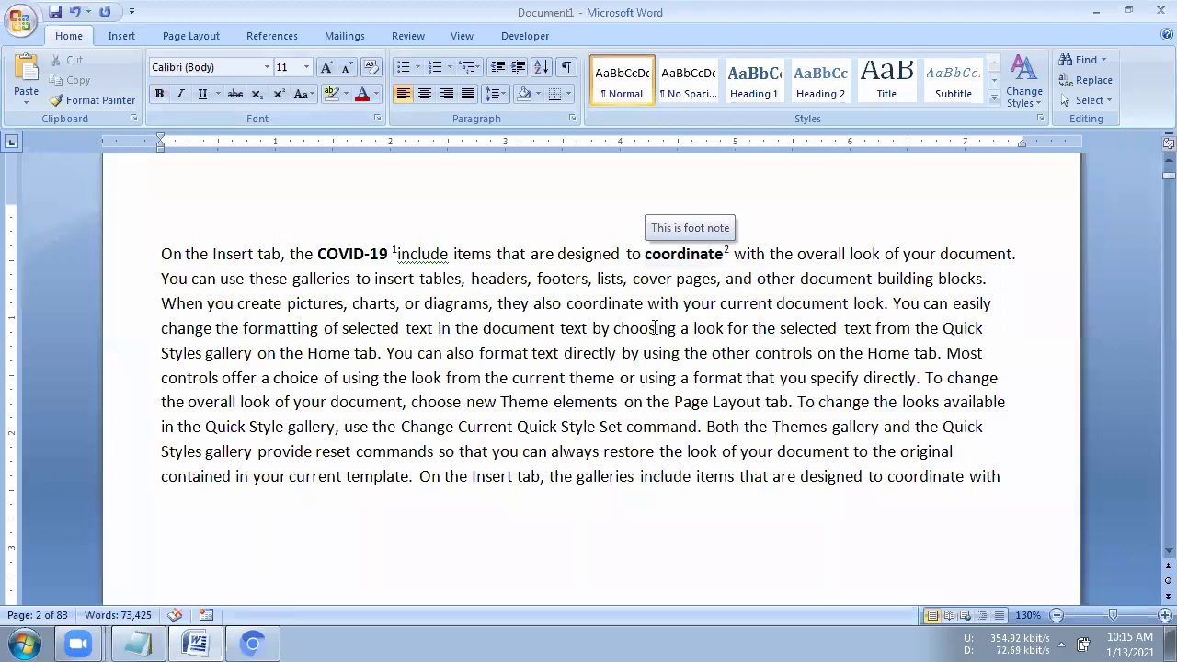
- Select the word 'designed' to attach an endnote to it
scroll(646, 386, down, 3)
scroll(623, 423, down, 2)
scroll(467, 428, down, 2)
scroll(467, 429, down, 3)
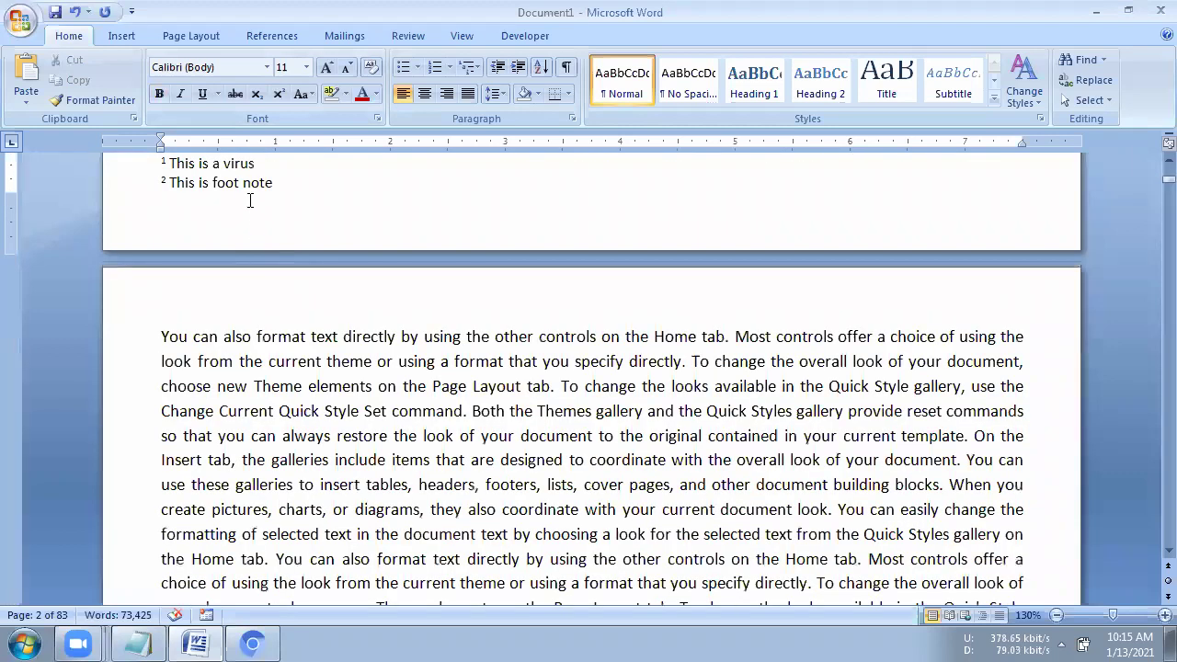
scroll(408, 324, up, 10)
scroll(407, 326, up, 5)
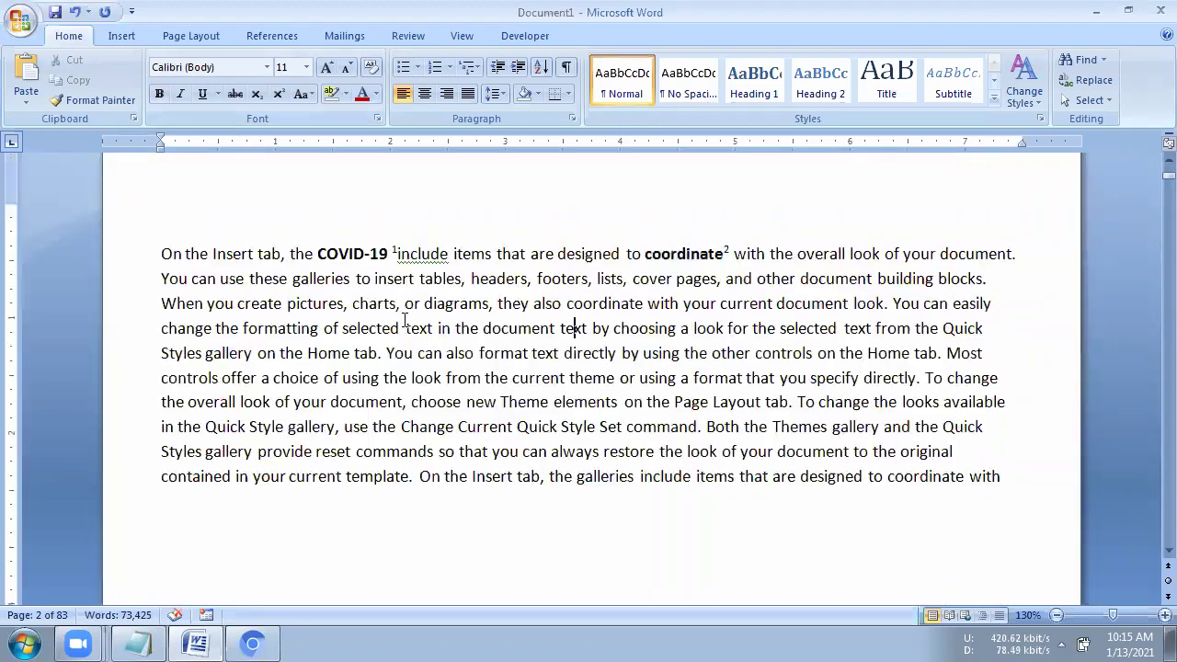
scroll(400, 347, down, 6)
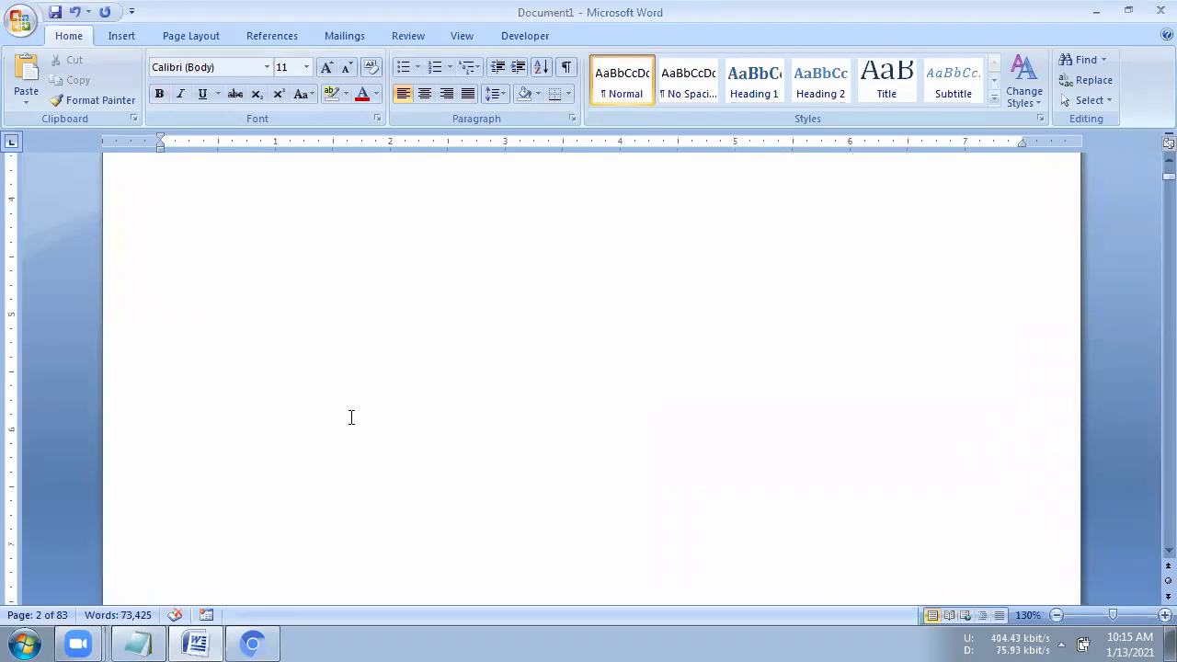
scroll(349, 415, down, 5)
scroll(399, 402, up, 1)
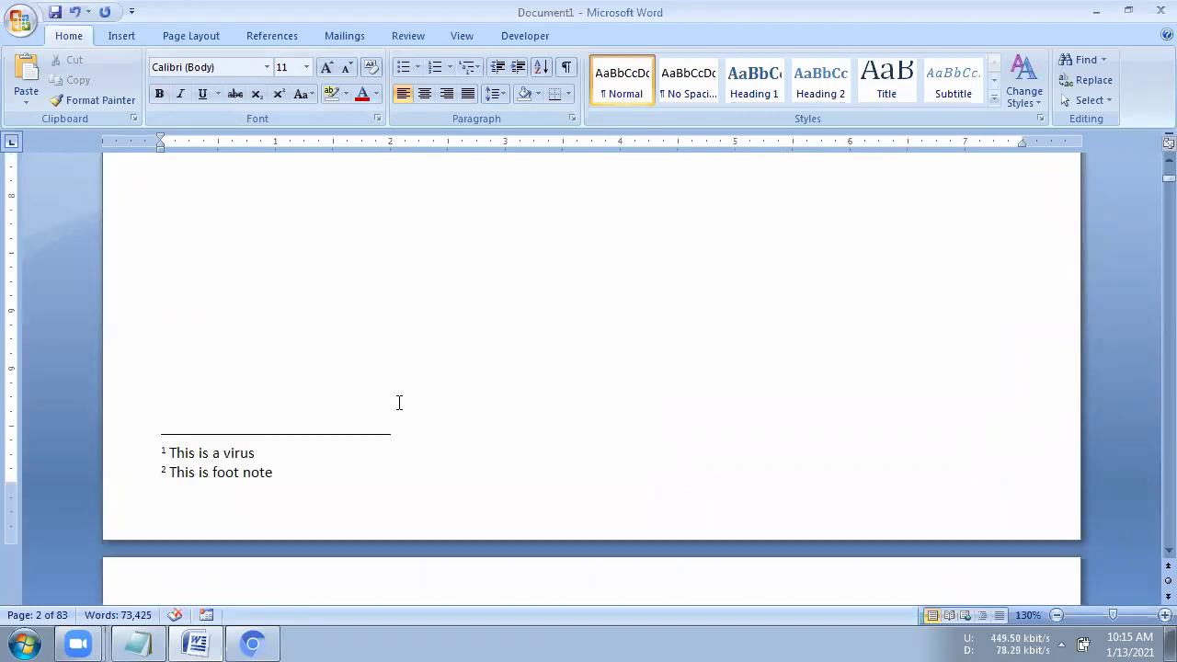
scroll(393, 402, up, 2)
scroll(390, 394, up, 8)
scroll(451, 375, up, 2)
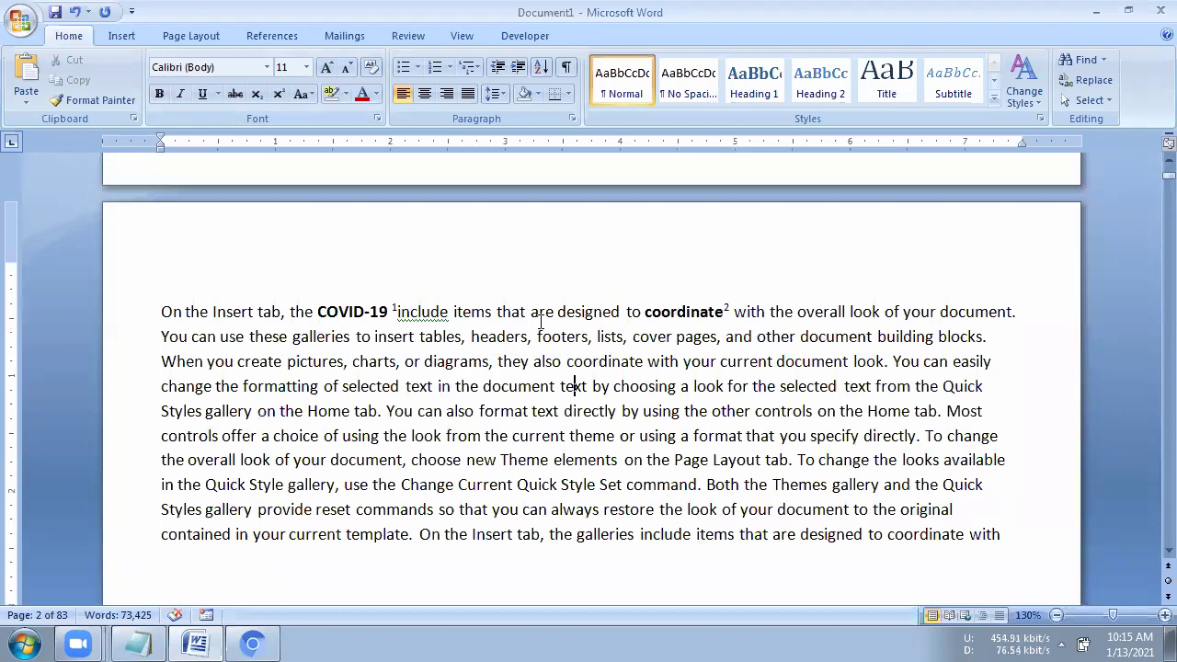
drag(558, 311, 621, 311)
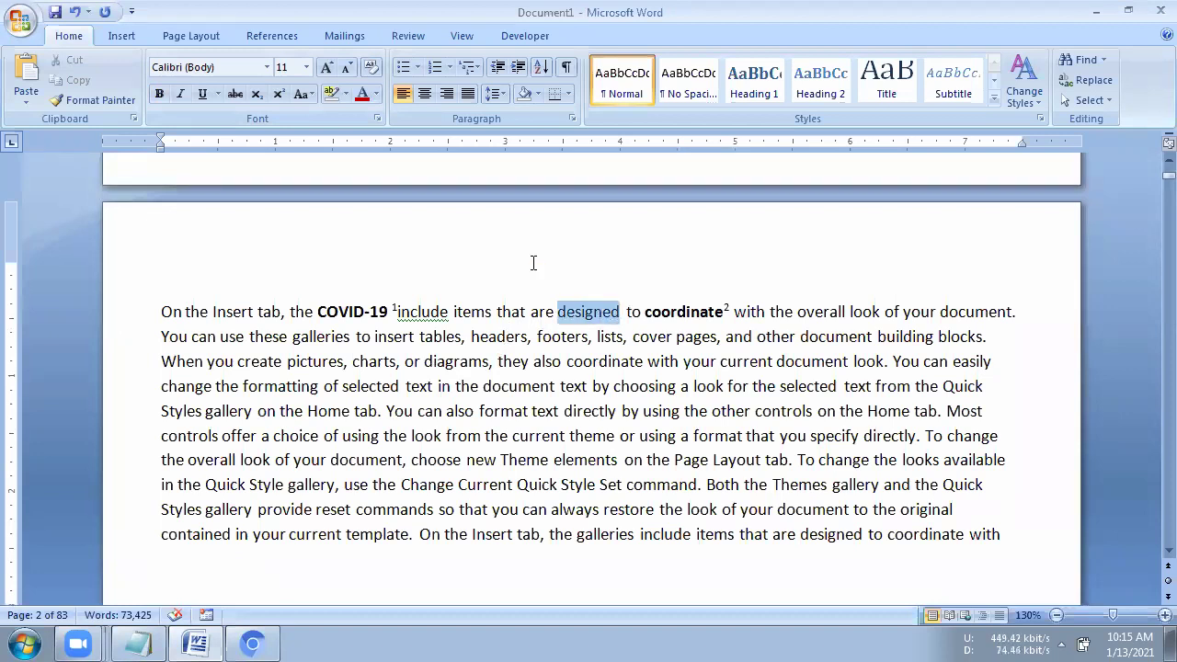
click(266, 35)
- Insert an endnote after 'designed' reading 'This is end note'
click(259, 62)
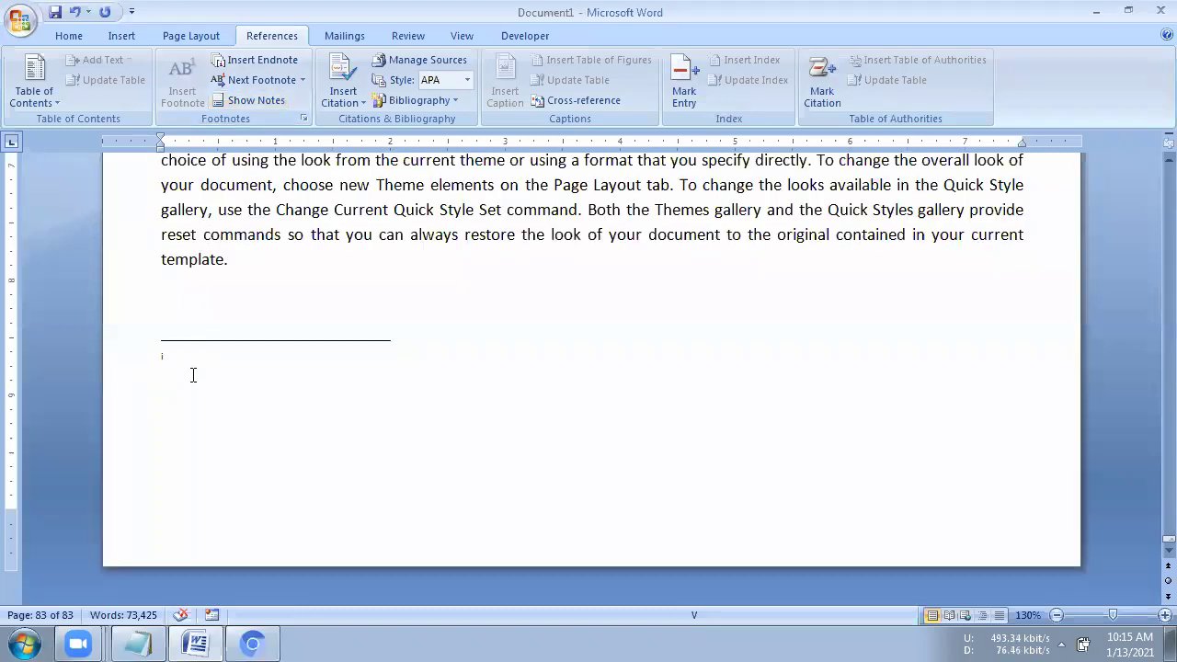
text(Thi s)
key(BackSpace)
key(BackSpace)
text(s is end note)
click(314, 299)
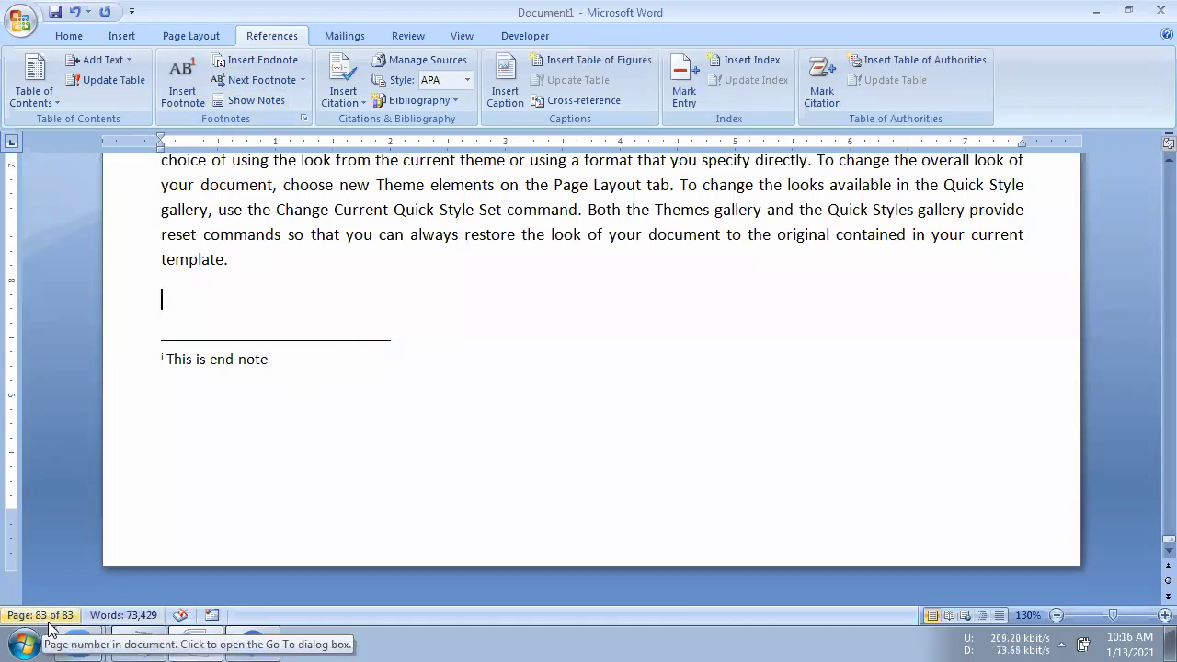
click(279, 362)
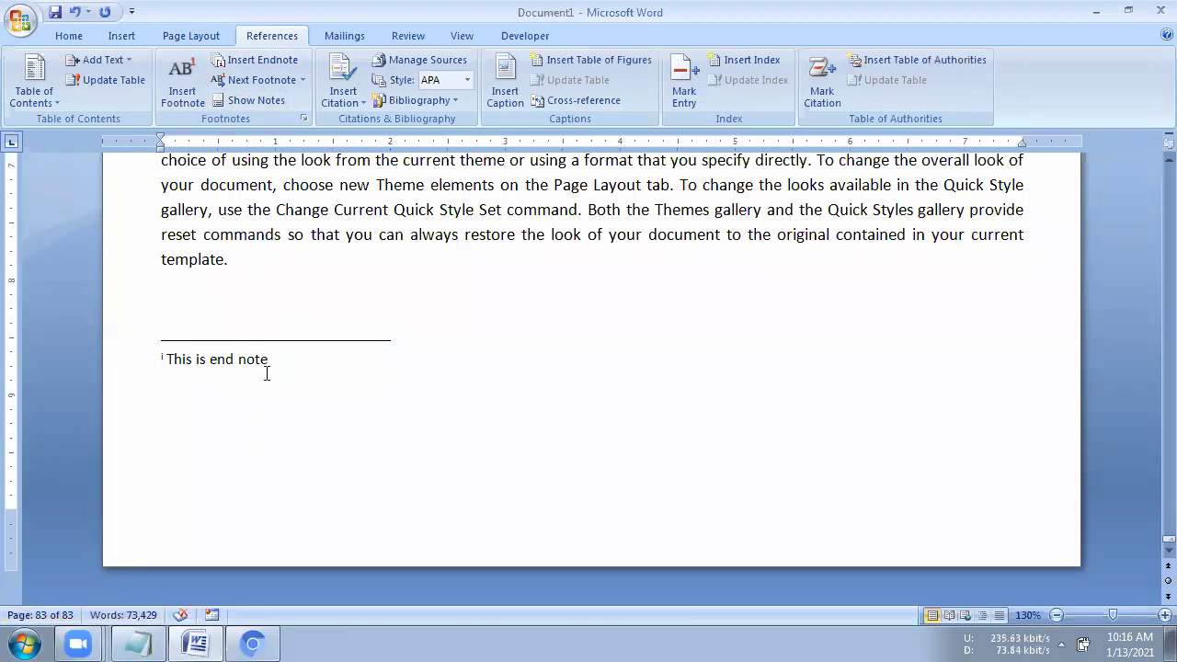
click(298, 296)
- Make 'designed' bold from the Home tab and compare it with COVID-19
scroll(317, 294, up, 3)
scroll(318, 294, up, 2)
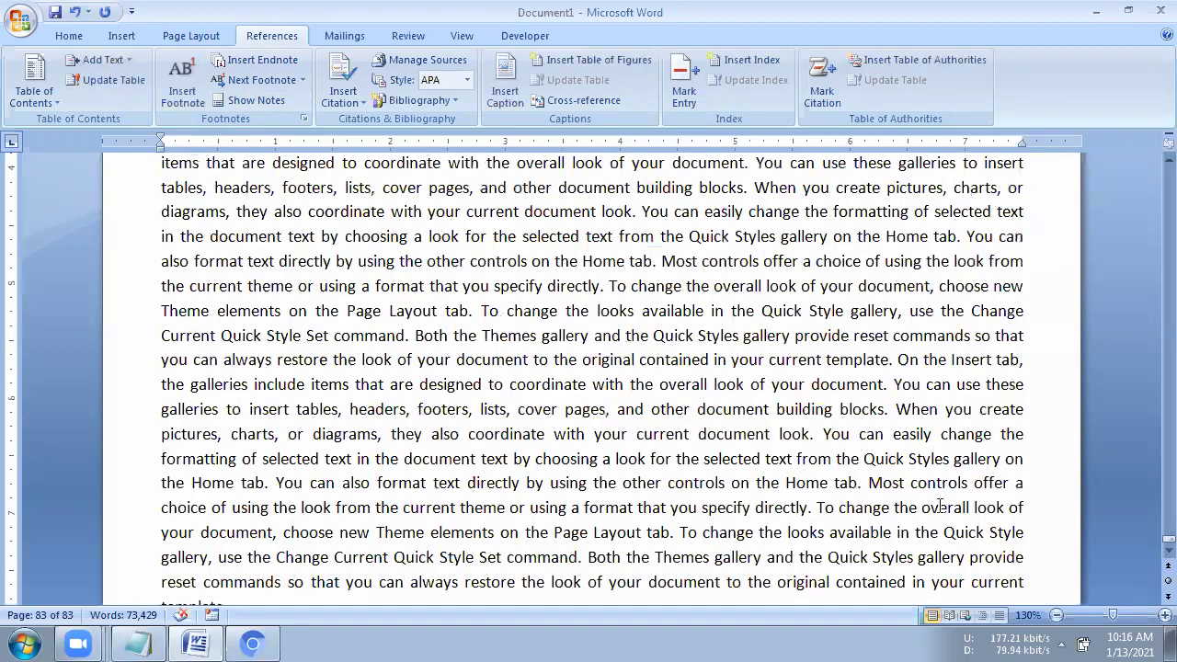
drag(1152, 535, 1153, 175)
scroll(618, 492, down, 5)
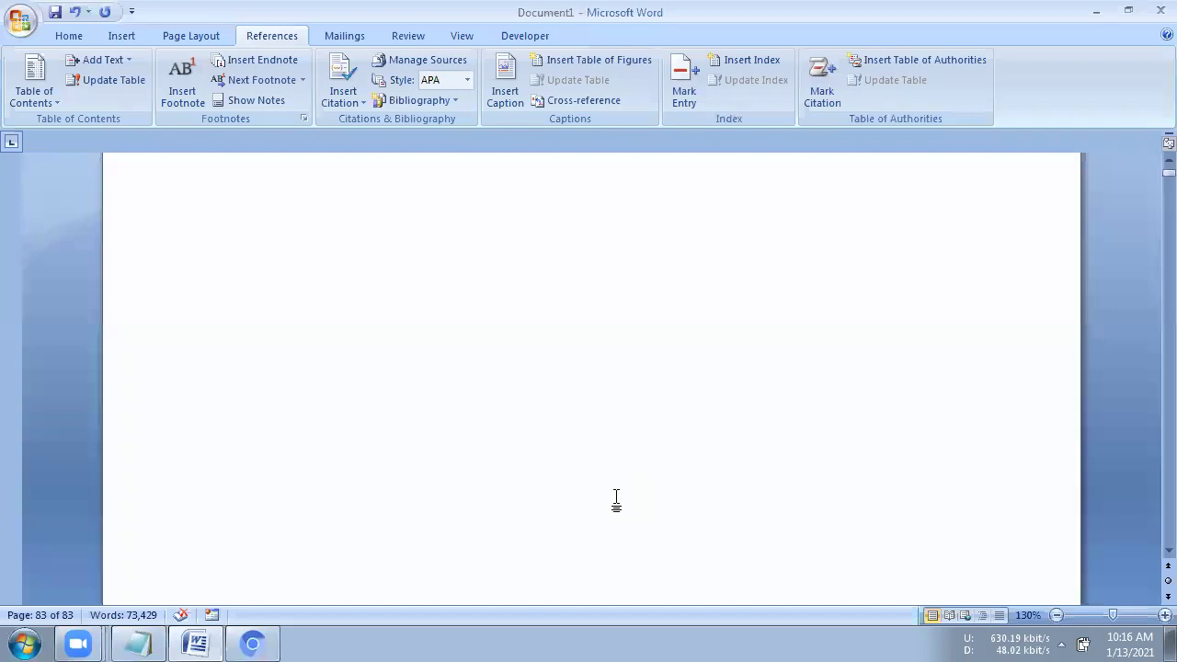
scroll(618, 492, up, 2)
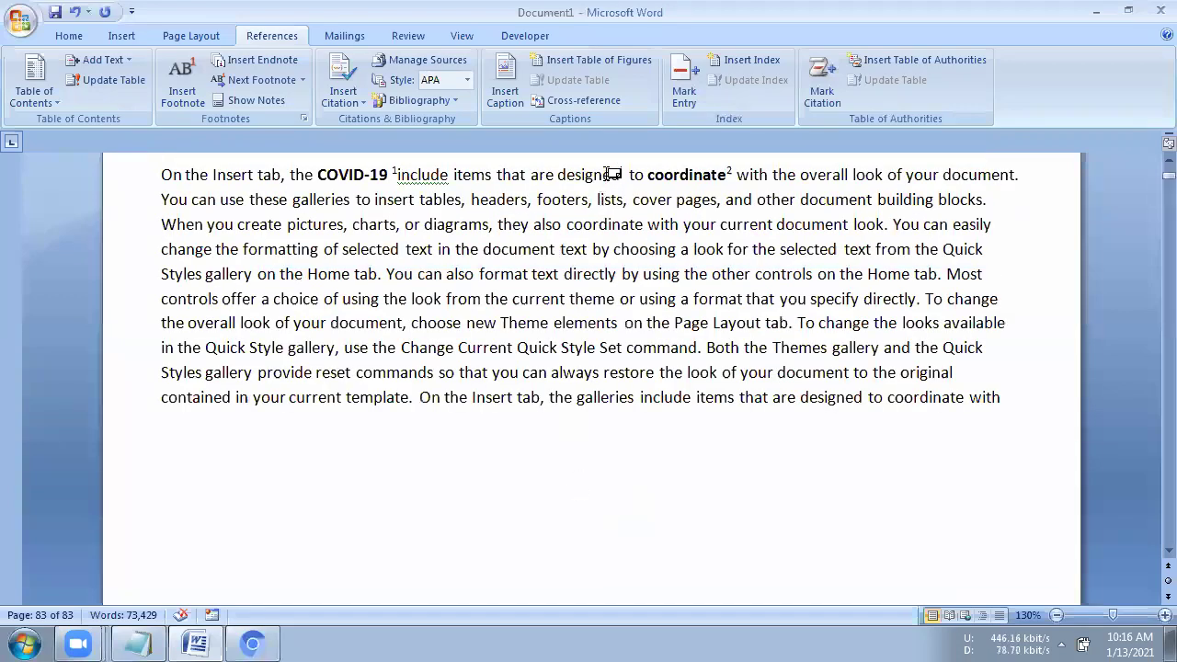
mouse_move(613, 173)
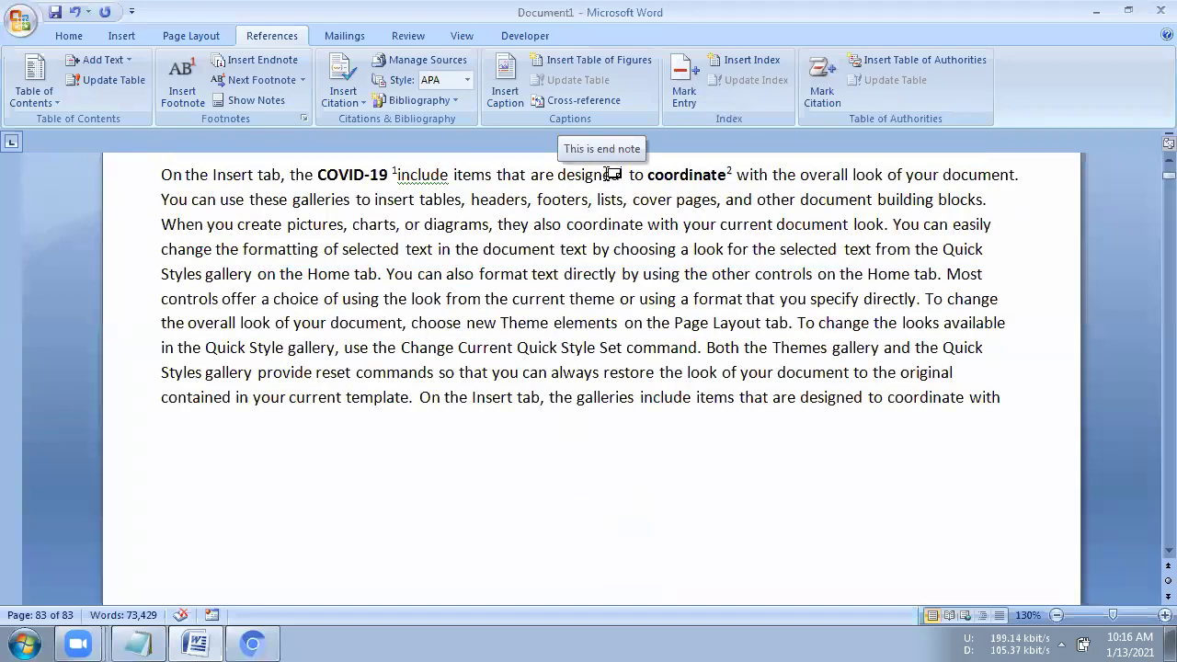
drag(566, 174, 621, 173)
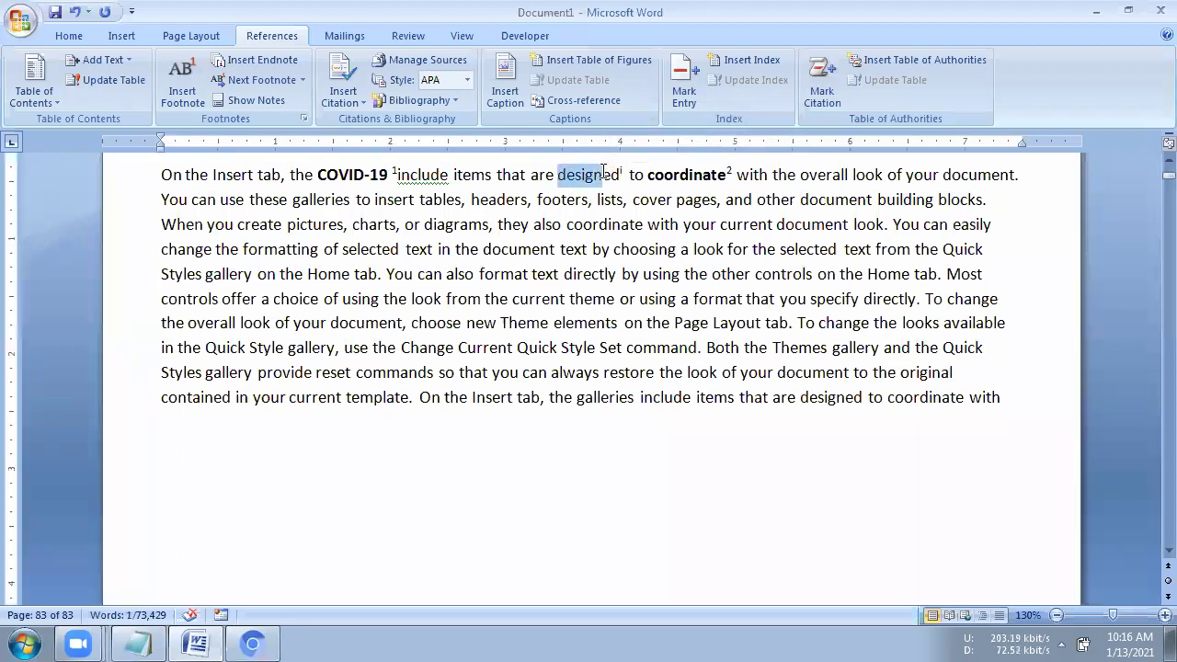
click(79, 37)
click(158, 94)
click(605, 176)
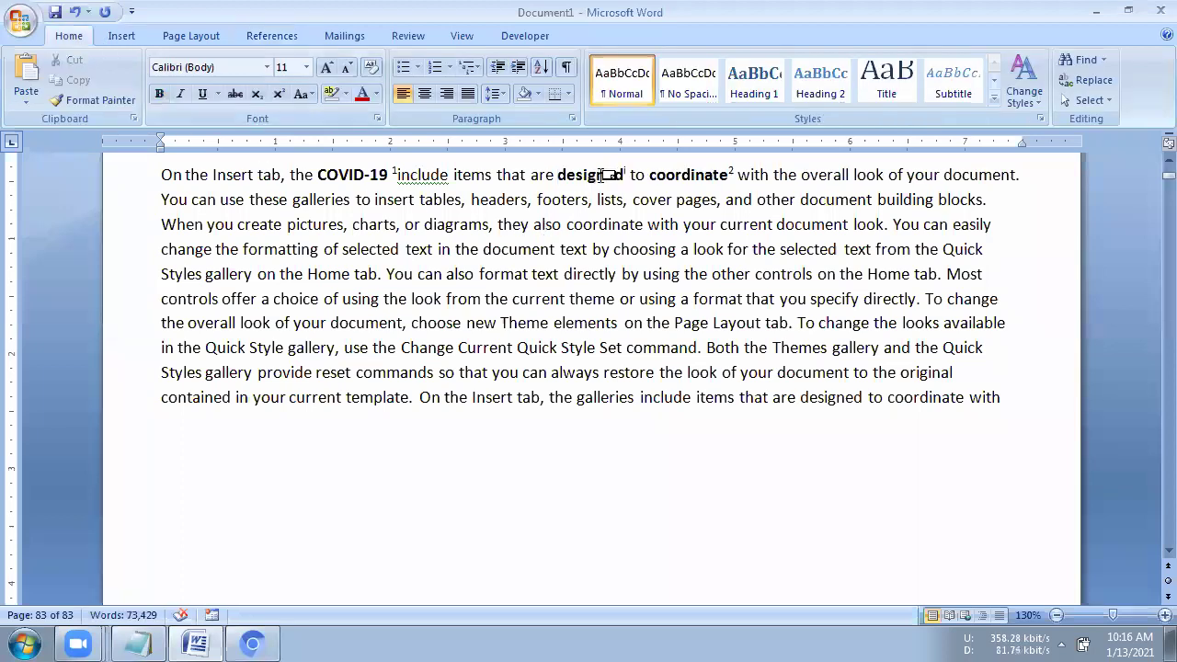
mouse_move(622, 172)
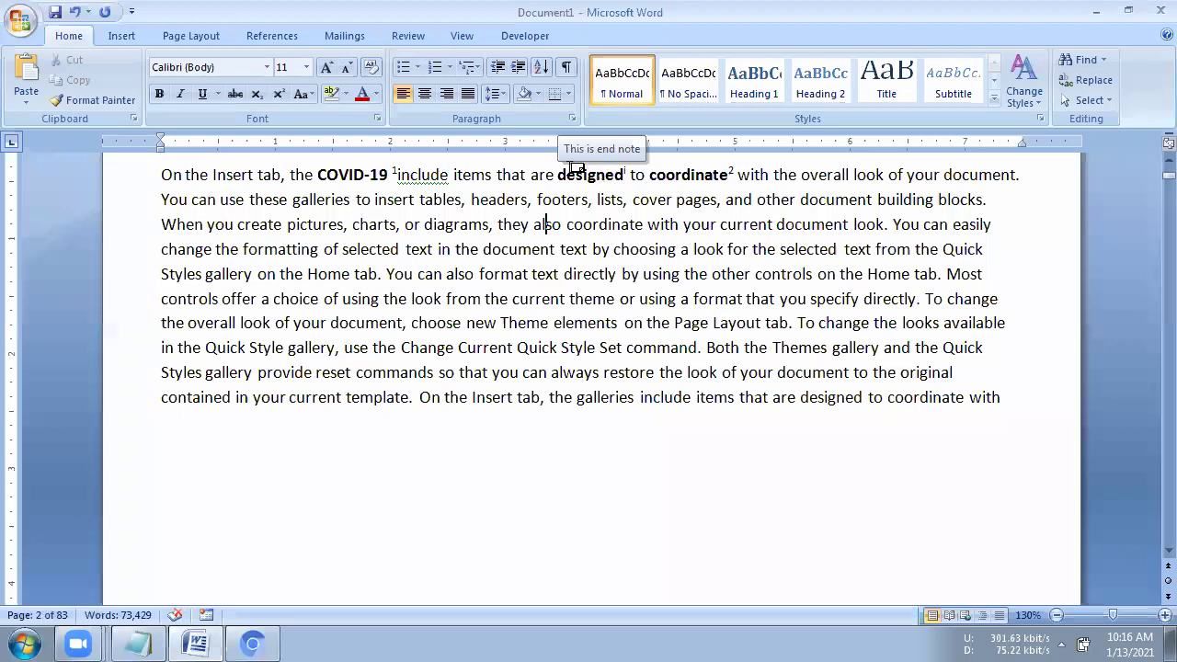
click(353, 175)
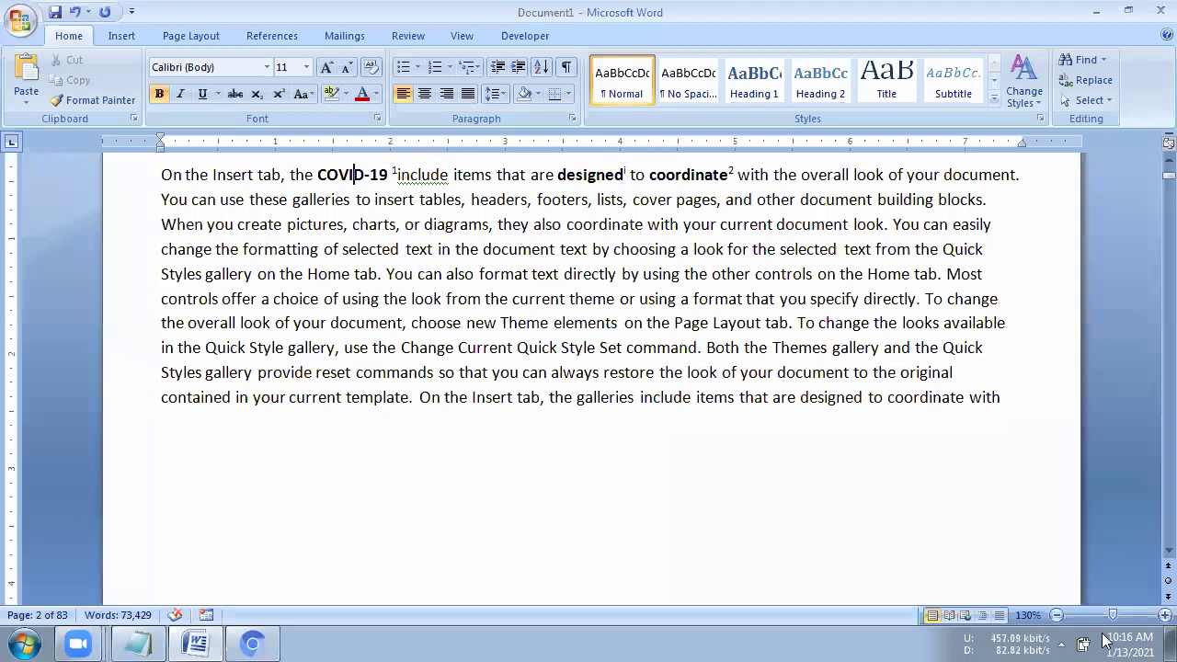
- Zoom out to 90%, review footnotes 1 and 2, and check the endnote on page 83
click(1057, 615)
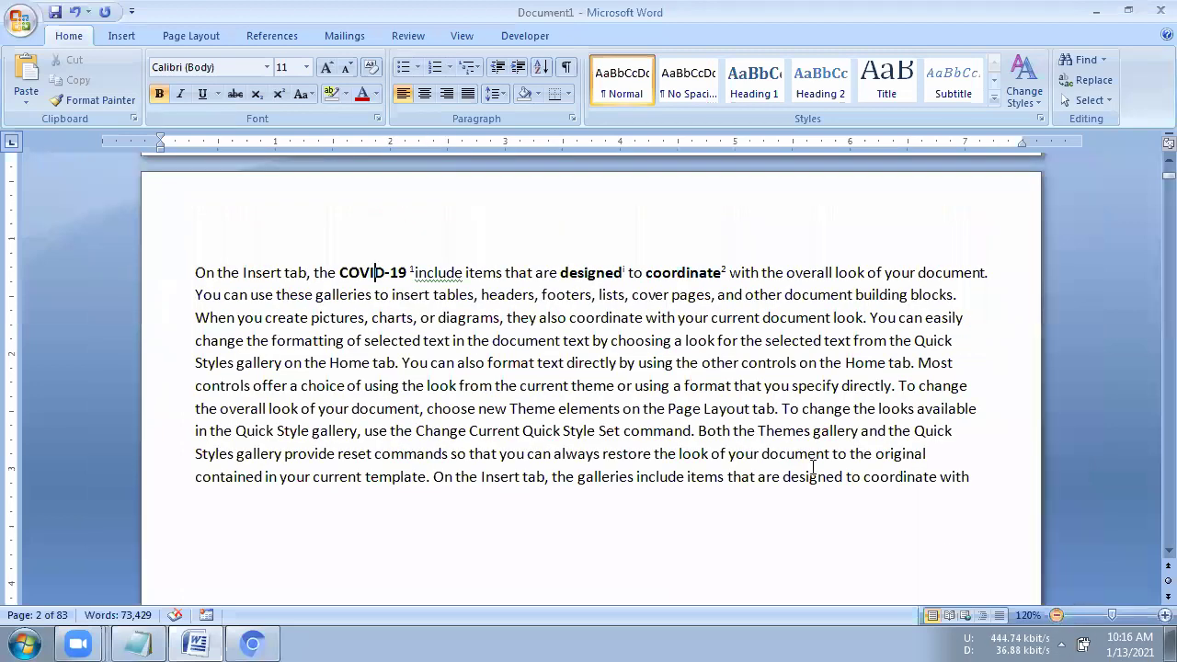
ctrl+scroll(450, 274, down, 3)
scroll(460, 376, down, 5)
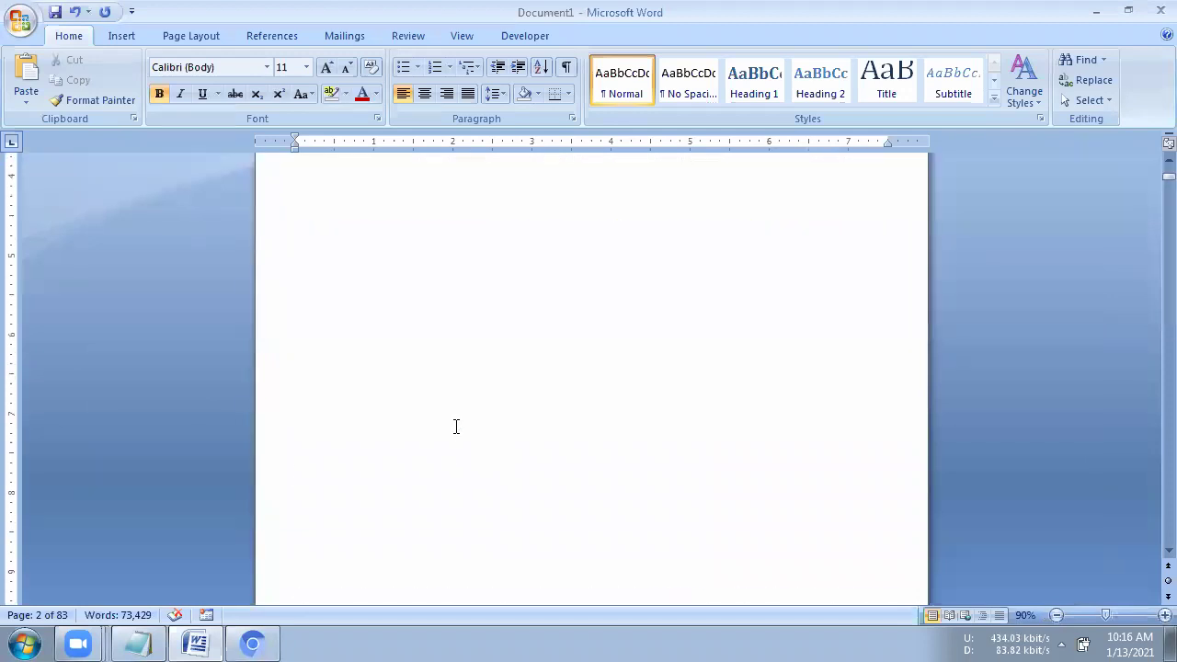
scroll(454, 426, down, 4)
scroll(1153, 221, down, 2)
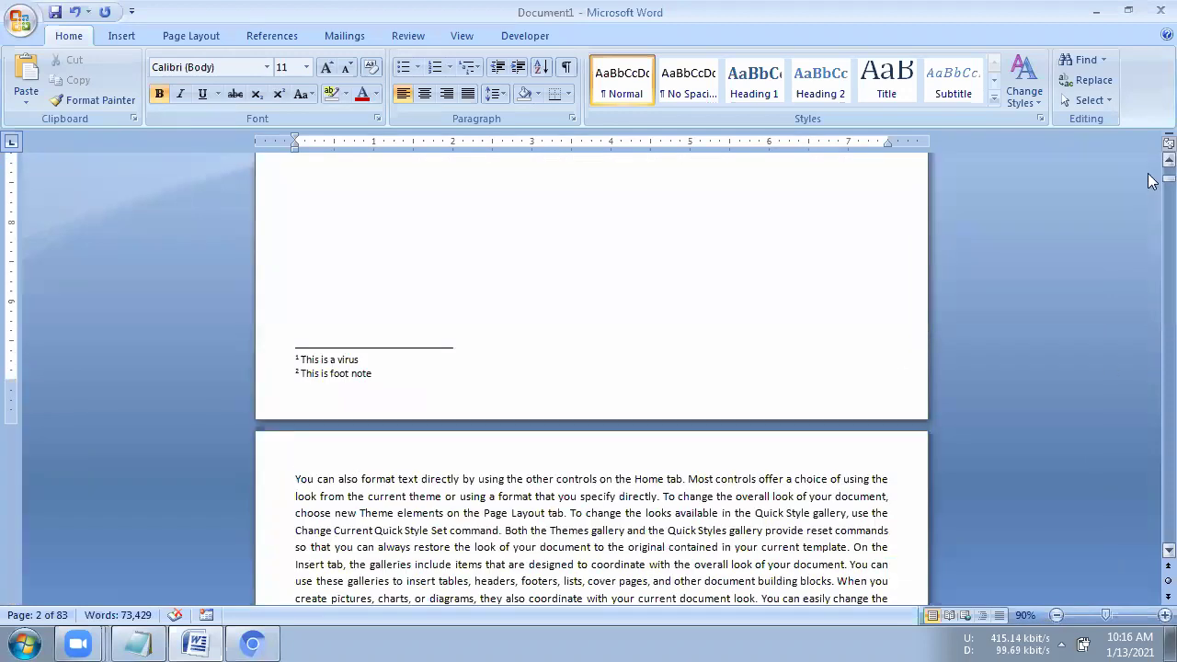
drag(1153, 184, 1153, 305)
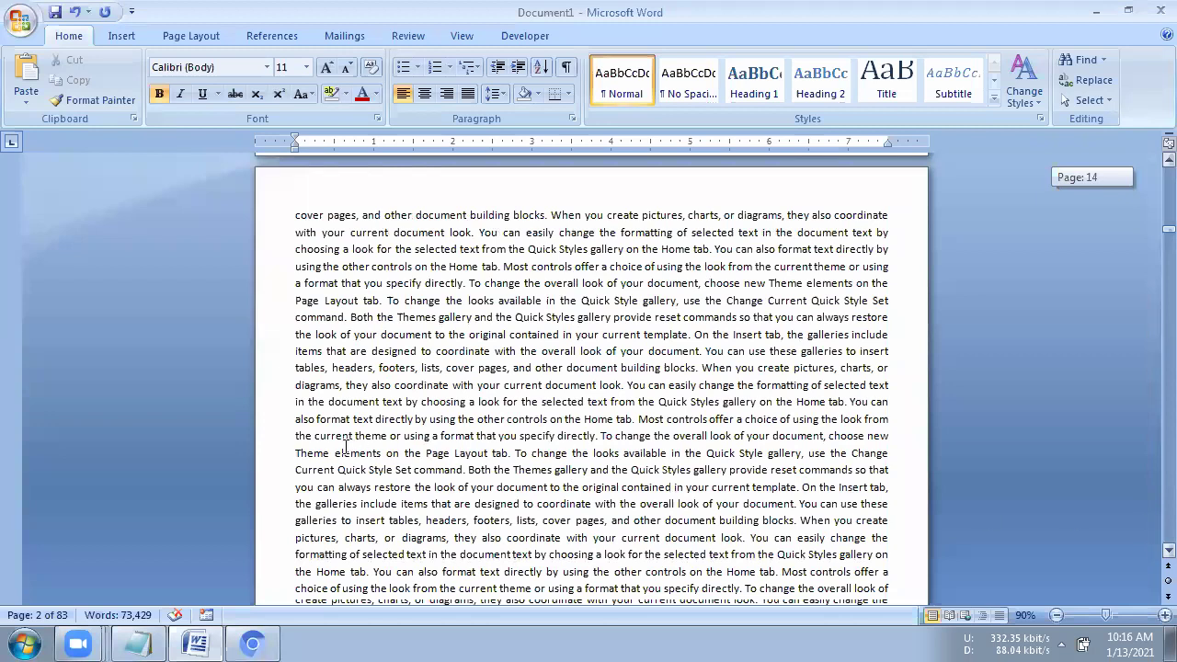
key(ctrl+End)
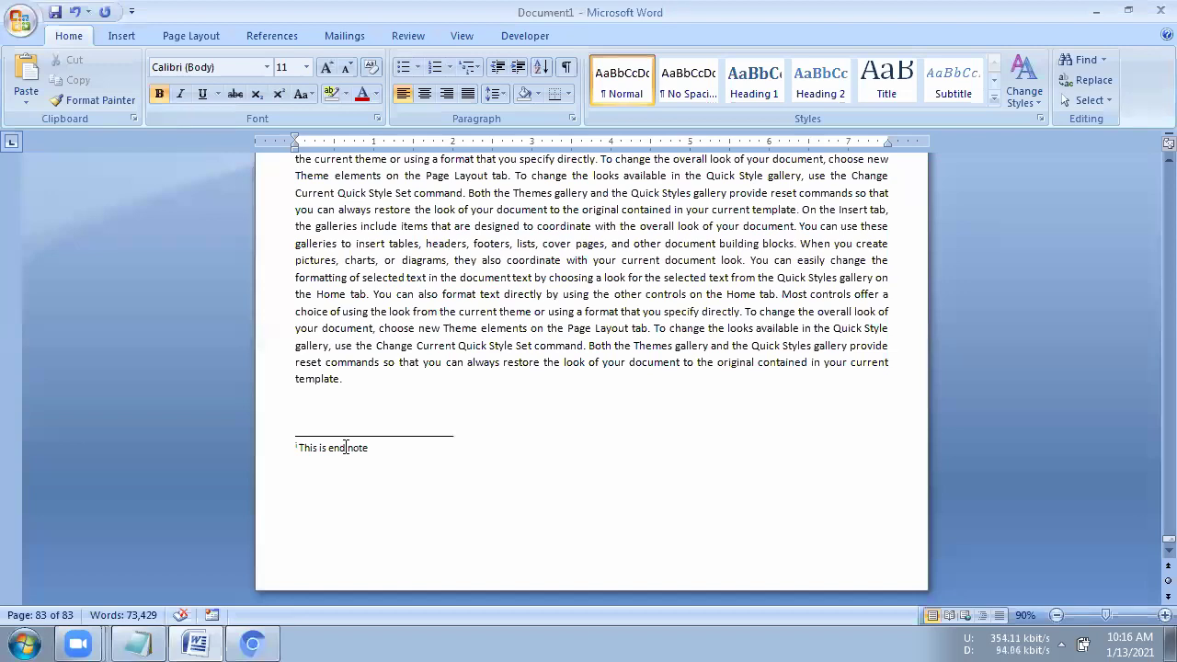
scroll(513, 371, up, 2)
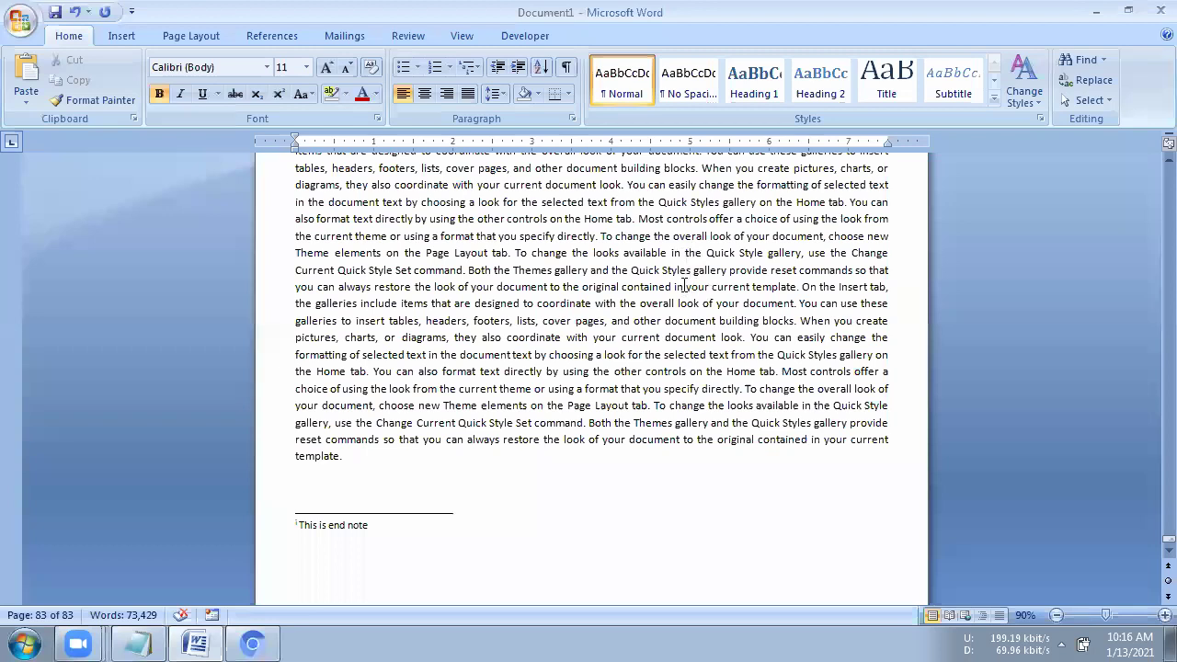
scroll(683, 286, up, 10)
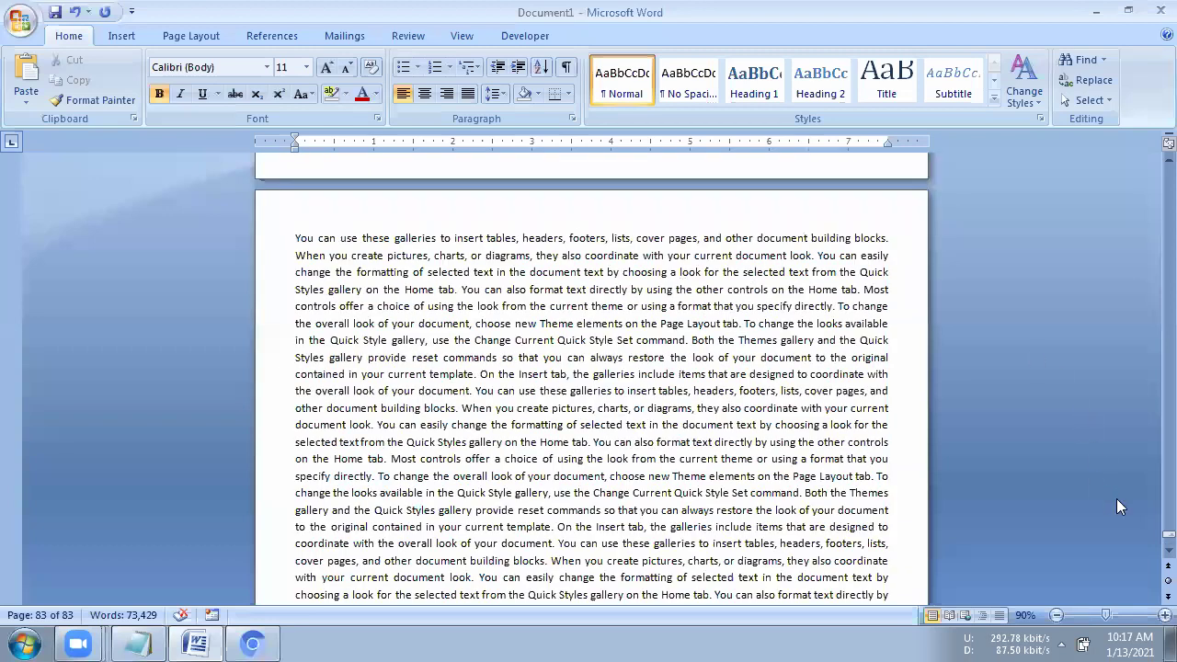
drag(1166, 532, 1160, 184)
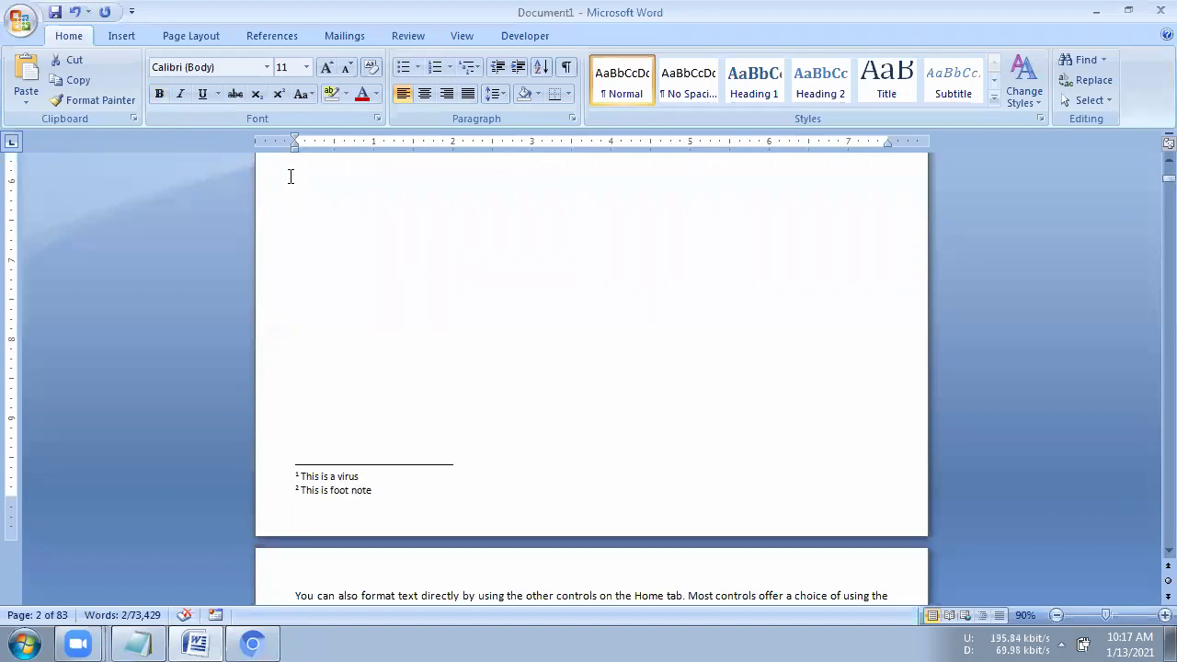
- Show the References tools and select the footnoted word 'designed' in the opening paragraph
click(269, 35)
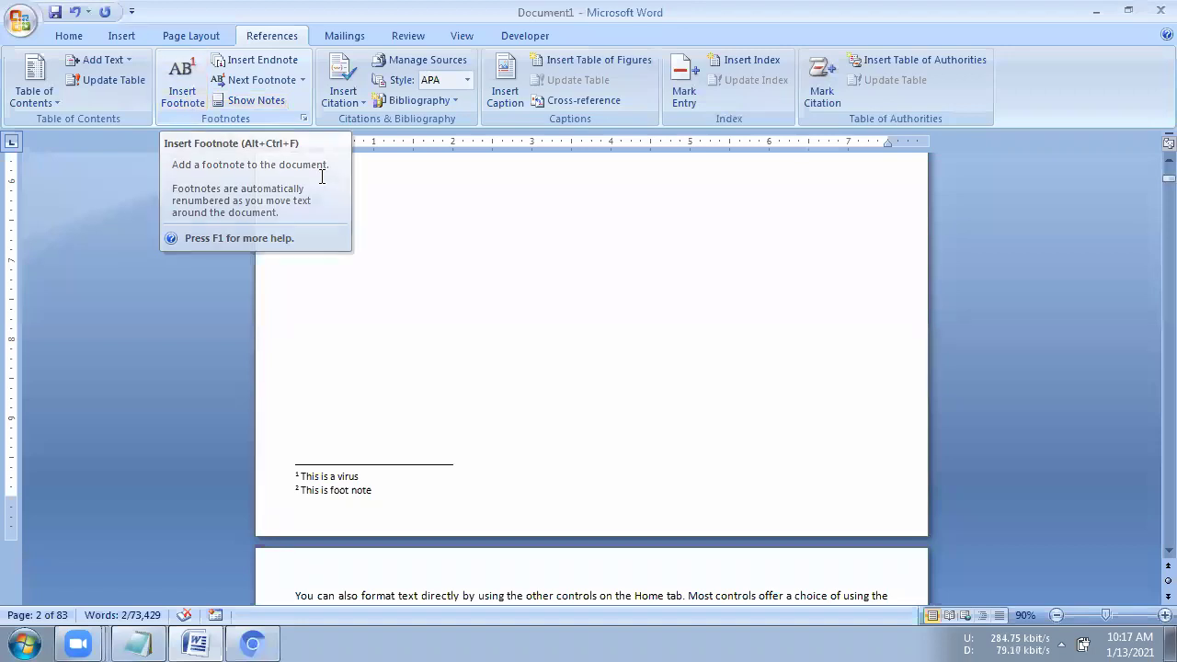
click(361, 518)
scroll(380, 502, up, 10)
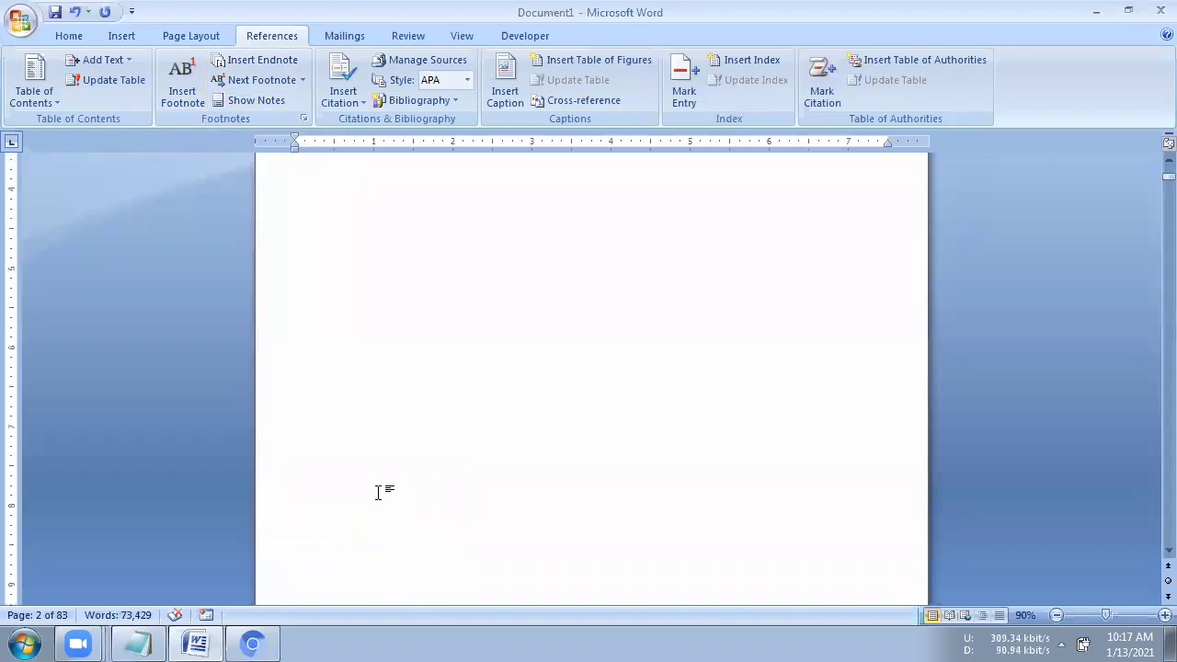
scroll(410, 292, up, 2)
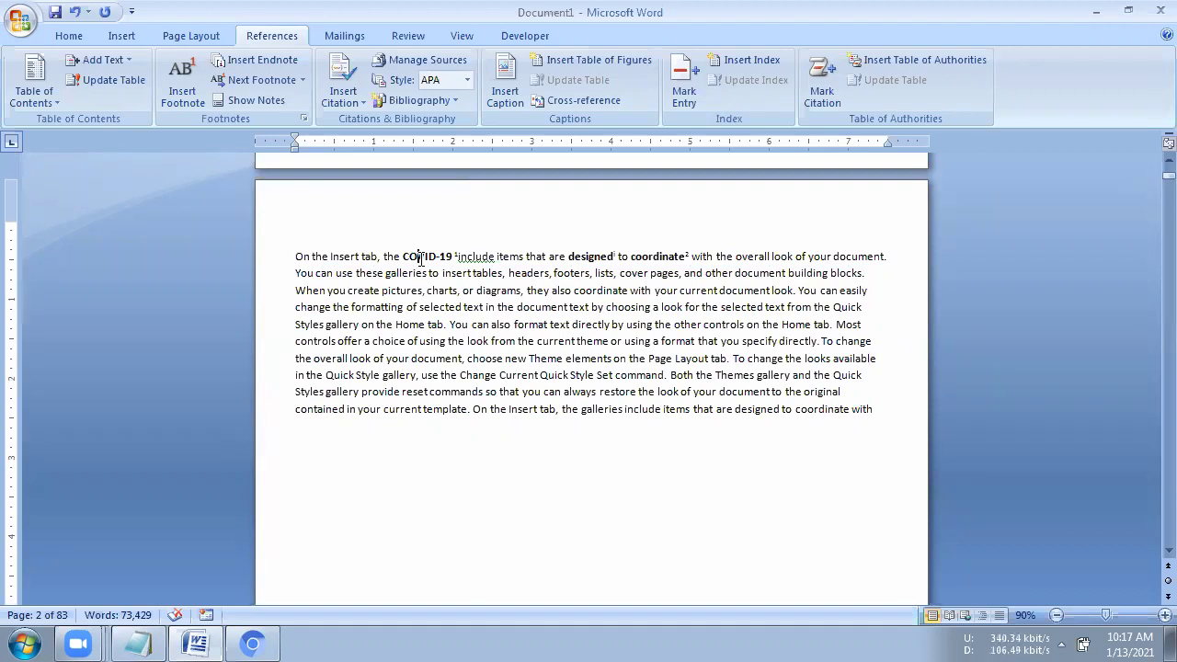
drag(569, 257, 615, 257)
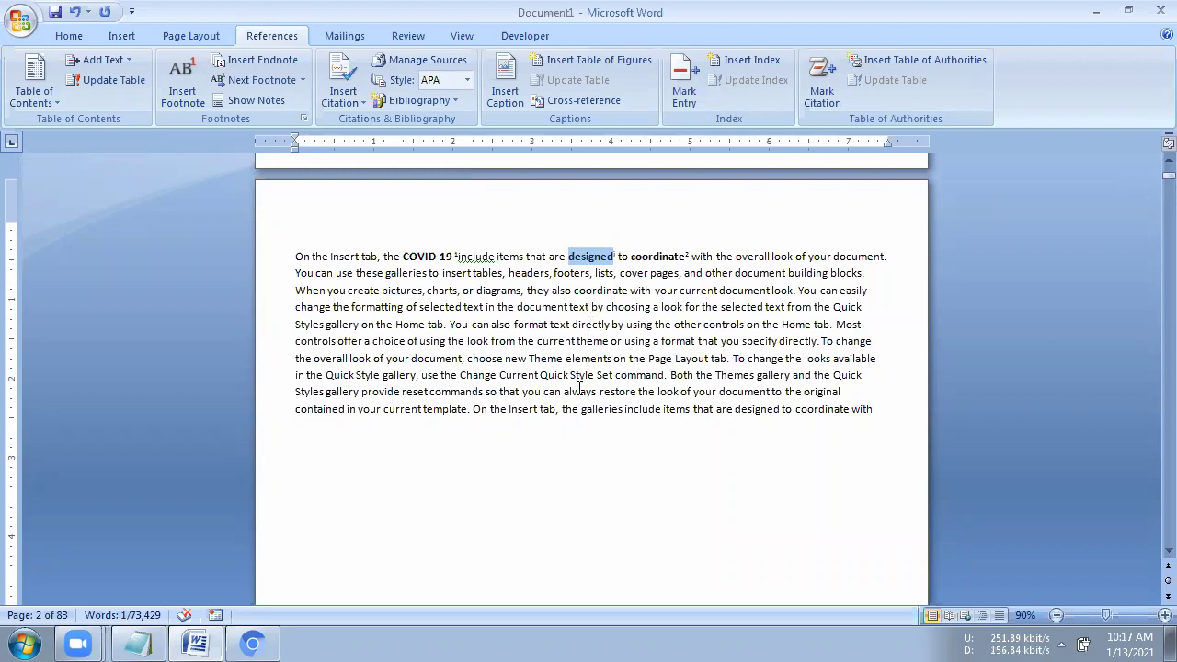
- Check the first footnote at the page bottom against its annotated words, ending in 'designed'
scroll(576, 450, down, 6)
scroll(473, 496, down, 4)
scroll(372, 487, down, 1)
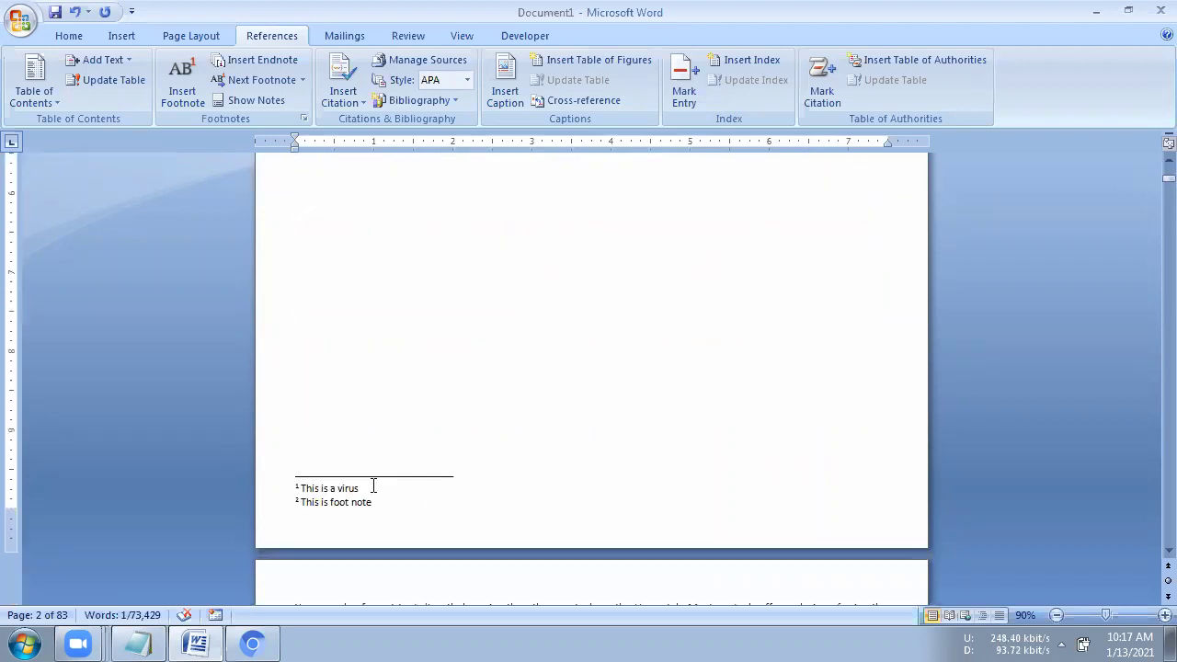
click(373, 487)
scroll(529, 416, up, 5)
scroll(529, 415, up, 5)
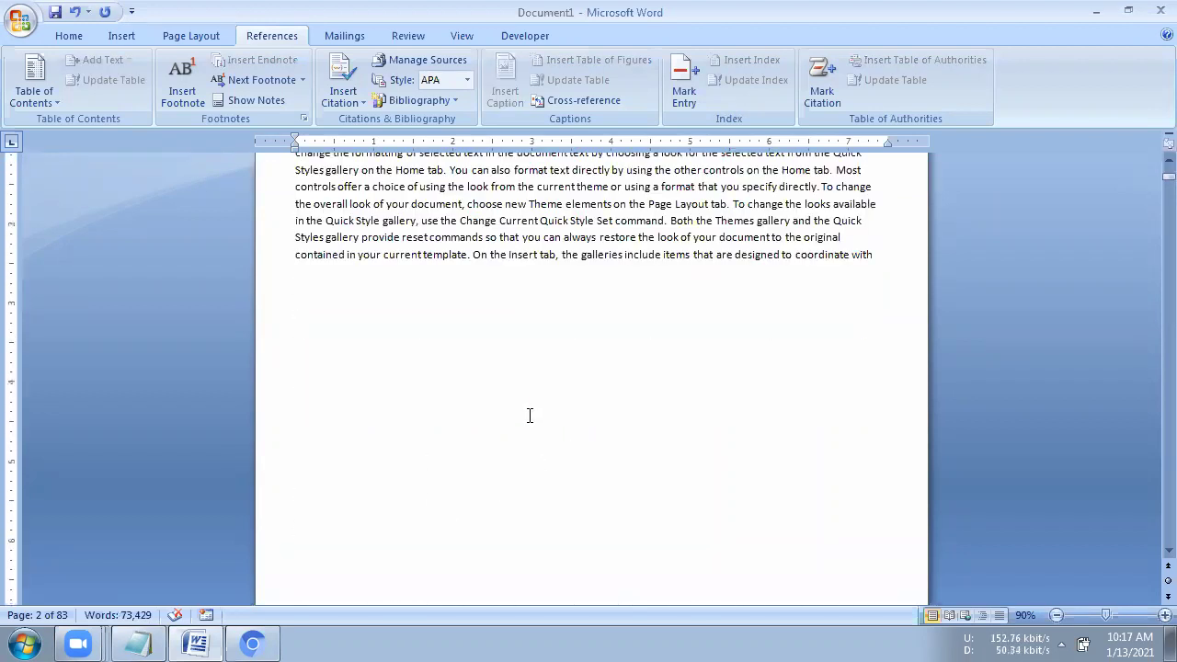
scroll(529, 415, up, 4)
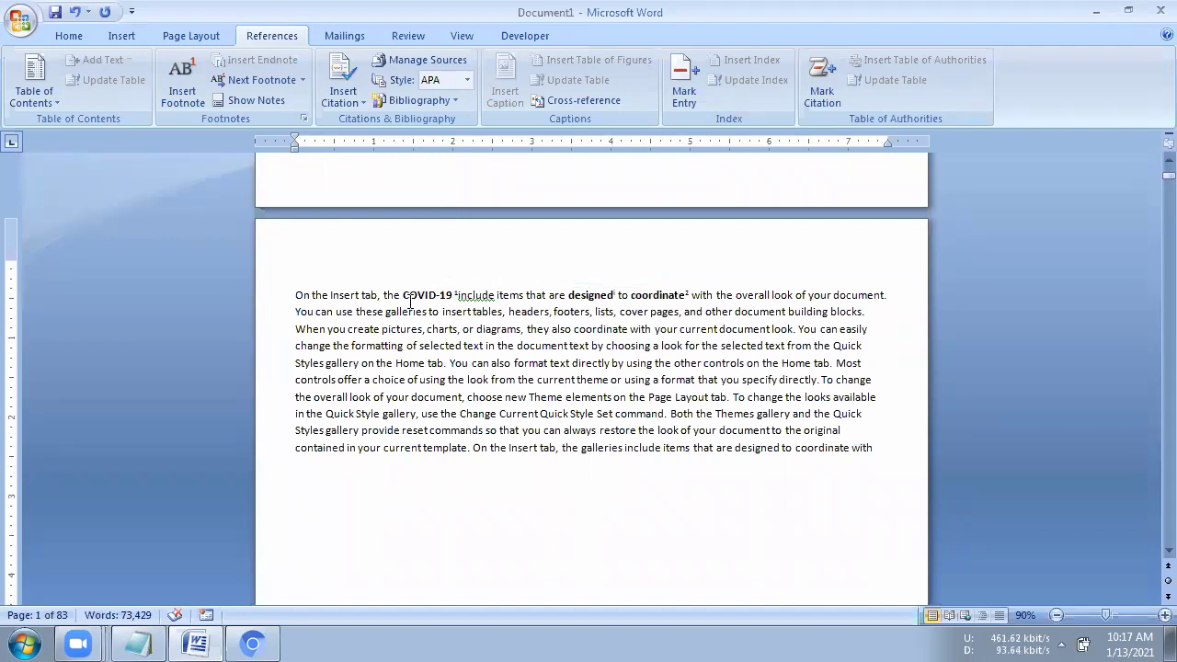
drag(404, 297, 455, 298)
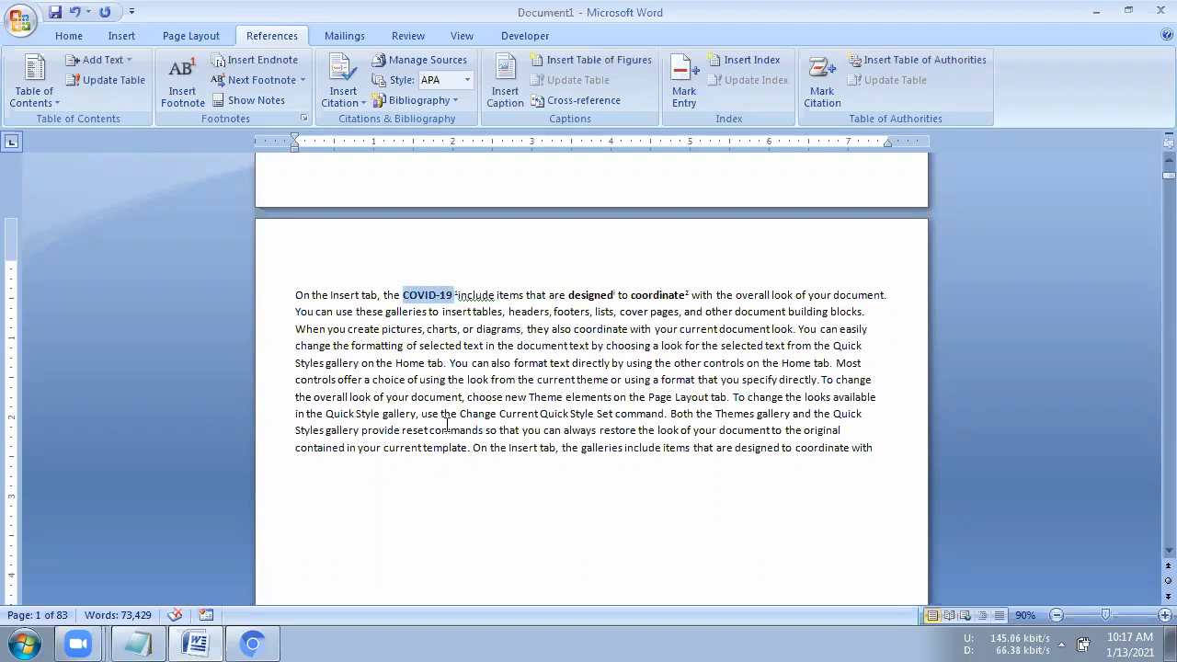
scroll(421, 489, down, 3)
scroll(418, 506, down, 3)
scroll(368, 537, down, 2)
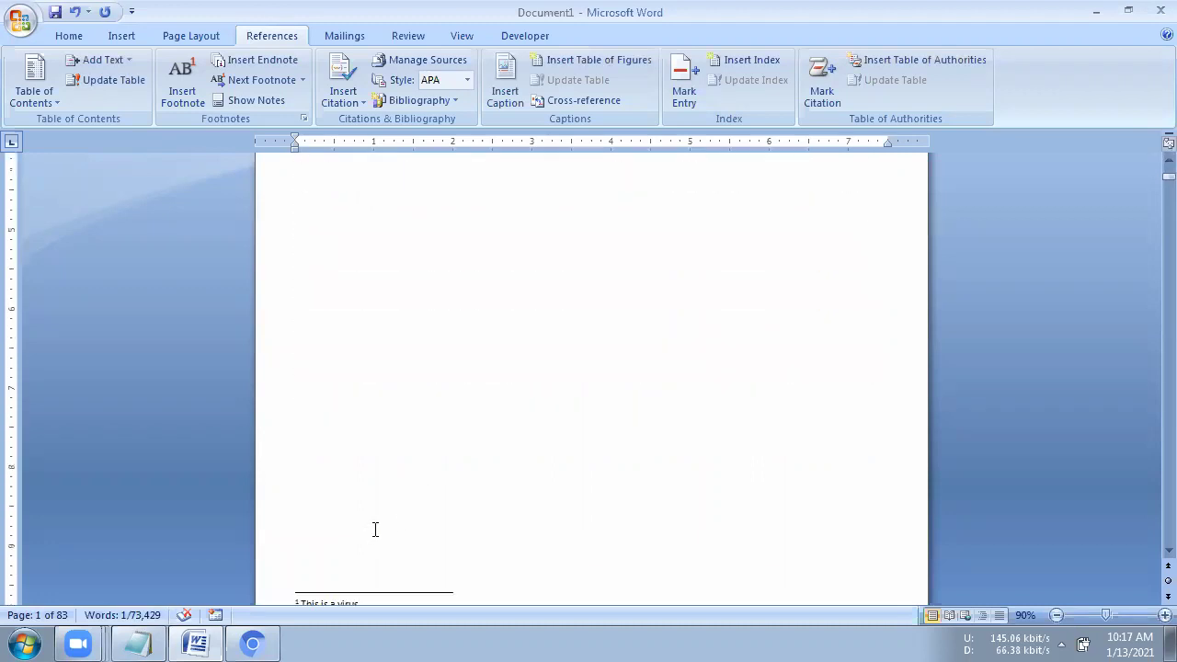
scroll(381, 506, up, 5)
scroll(452, 412, up, 1)
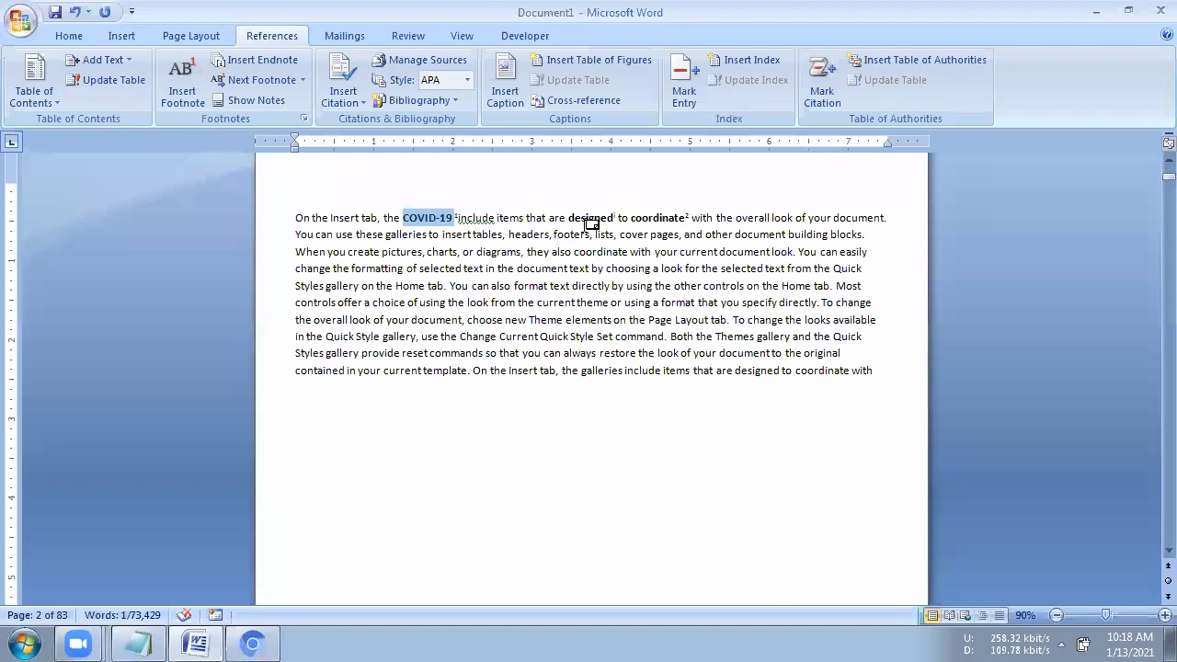
click(589, 218)
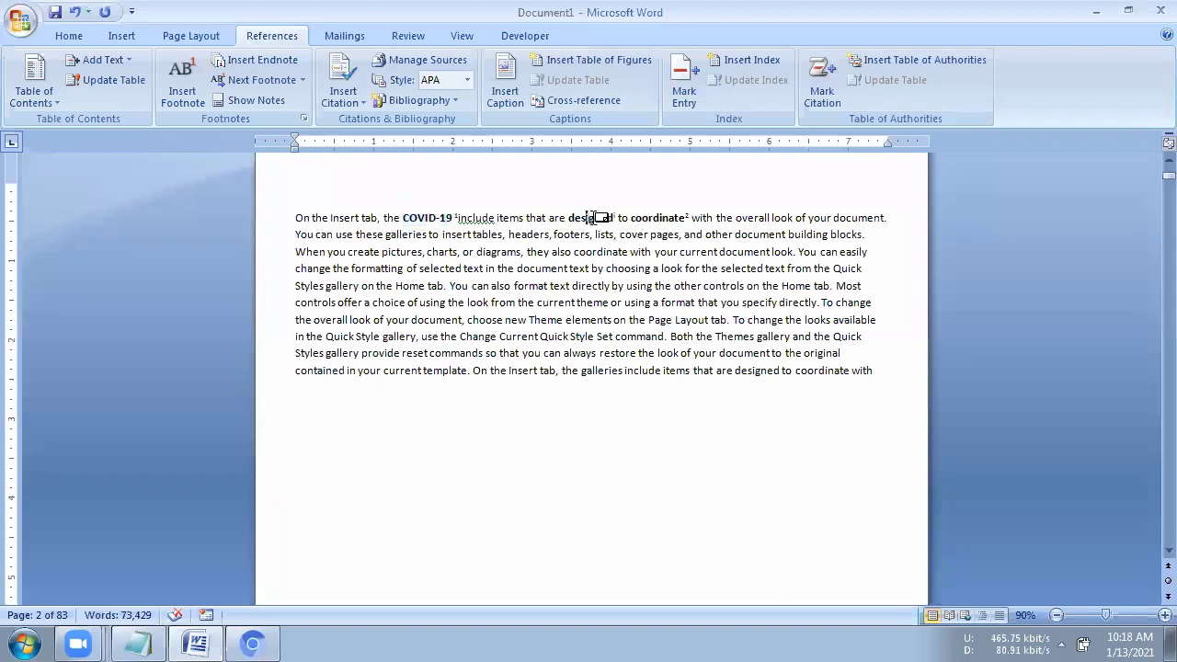
- With part of 'designed' selected, display the Bibliography and Works Cited built-in styles
drag(589, 218, 607, 218)
click(440, 103)
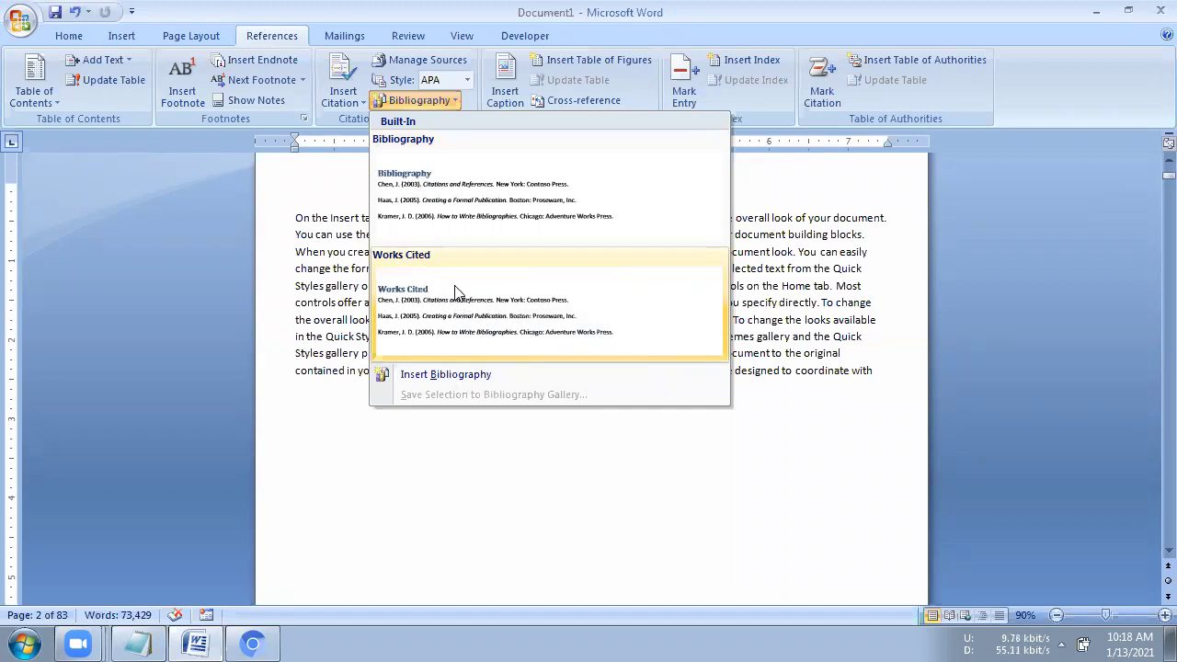
- Dismiss the Bibliography gallery unused, select 'include' and the following text, then deselect
key(Escape)
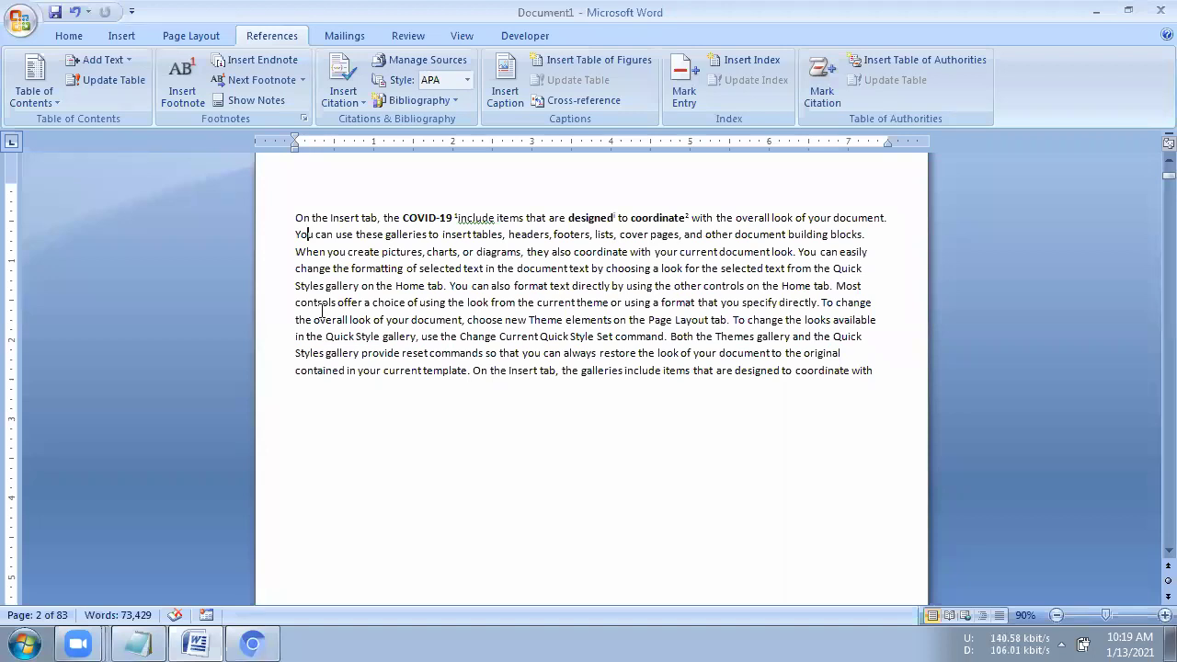
double_click(473, 219)
mouse_move(499, 218)
mouse_down()
mouse_move(488, 216)
mouse_move(525, 224)
mouse_up()
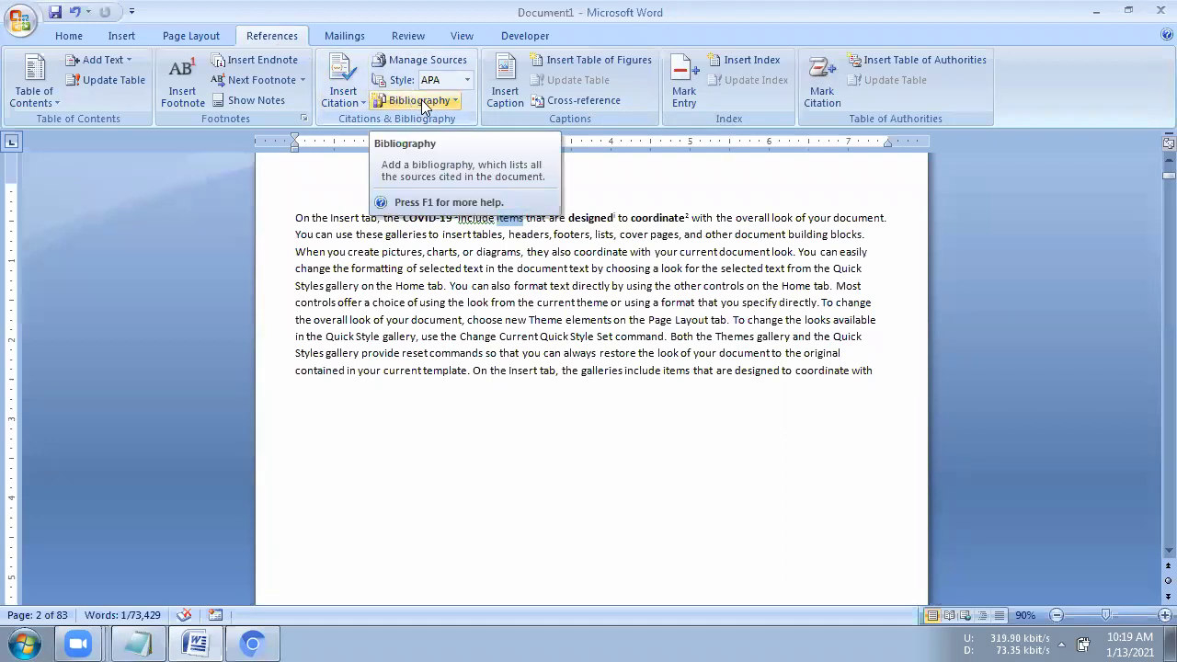
click(371, 235)
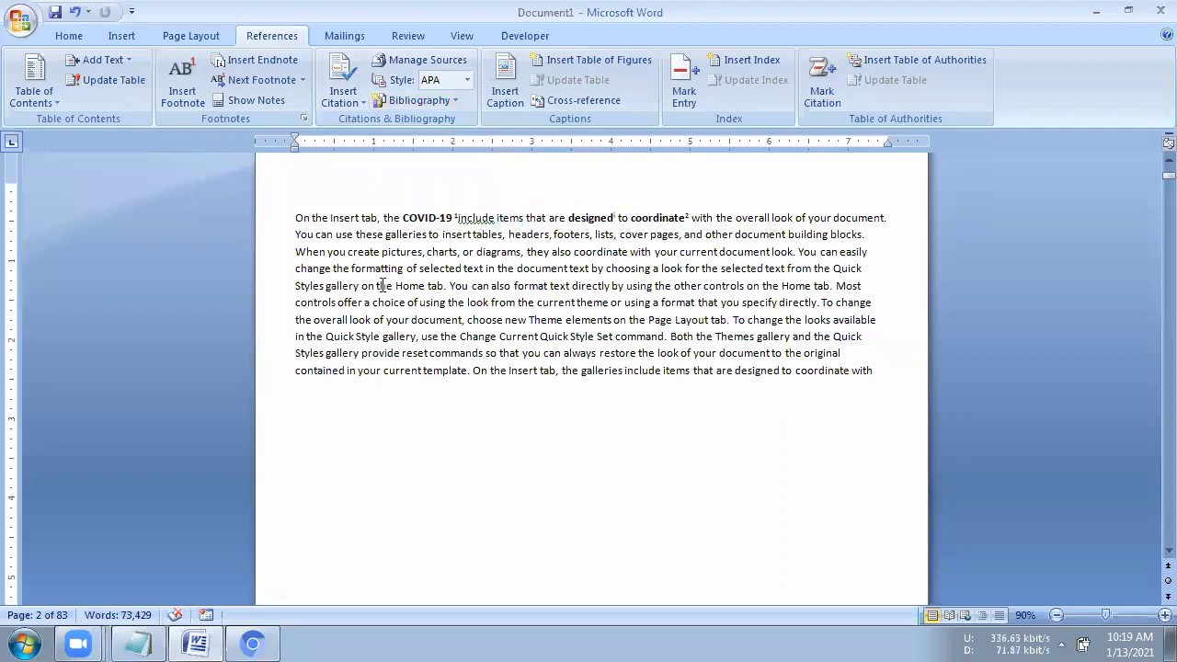